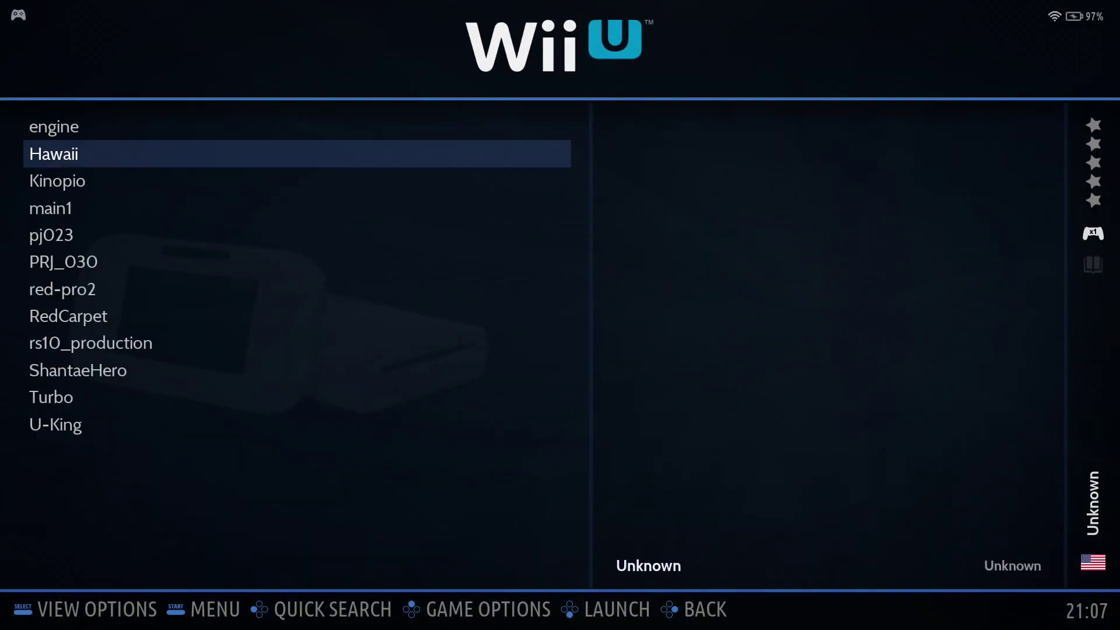
# - Look through the Wii U game list for entries that still carry raw file names and lack artwork
pyautogui.press('Down')
pyautogui.press('Down')
pyautogui.press('Down')
pyautogui.press('Down')
pyautogui.press('Down')
pyautogui.press('Down')
pyautogui.press('Down')
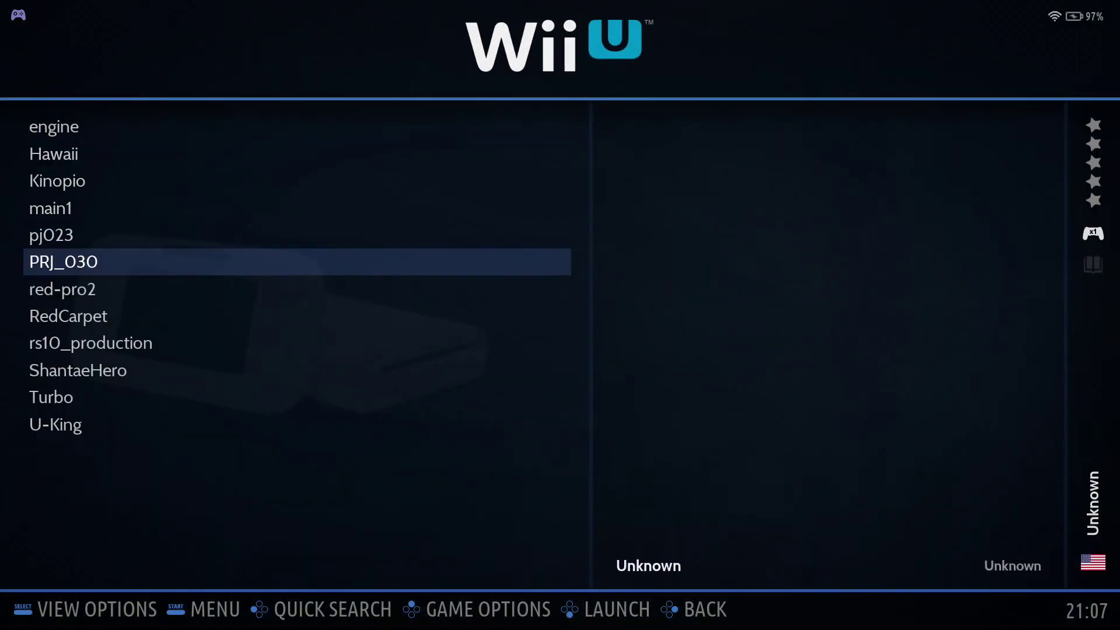
pyautogui.press('Down')
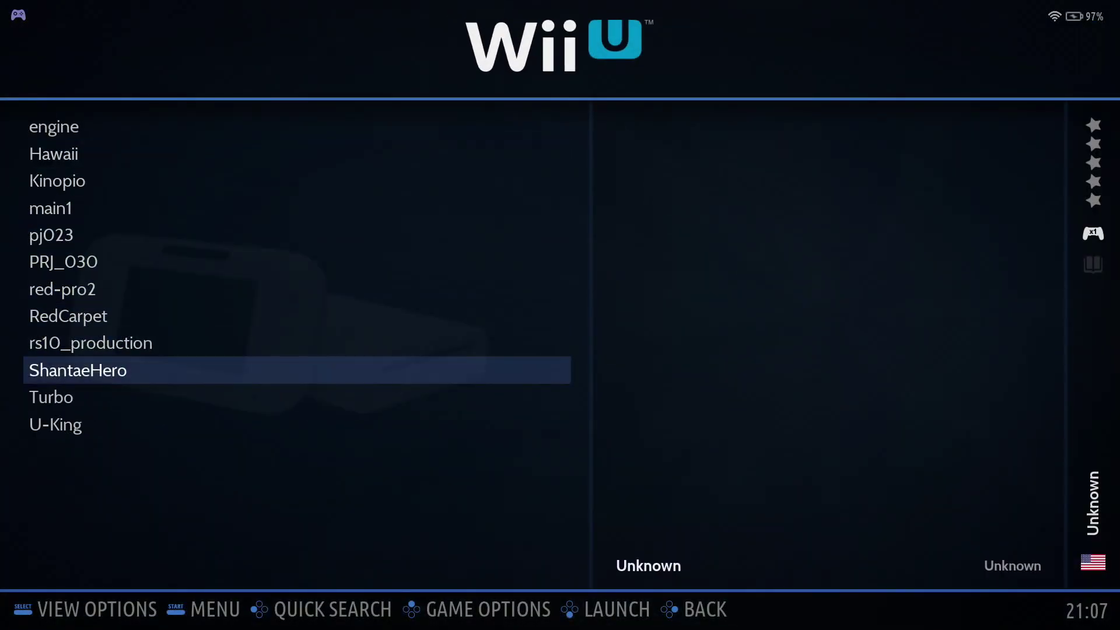
pyautogui.press('Down')
pyautogui.press('Down')
pyautogui.press('Up')
pyautogui.press('Up')
pyautogui.press('Up')
pyautogui.press('Up')
pyautogui.press('Up')
pyautogui.press('Up')
pyautogui.press('Up')
pyautogui.press('Up')
pyautogui.press('Up')
pyautogui.press('Up')
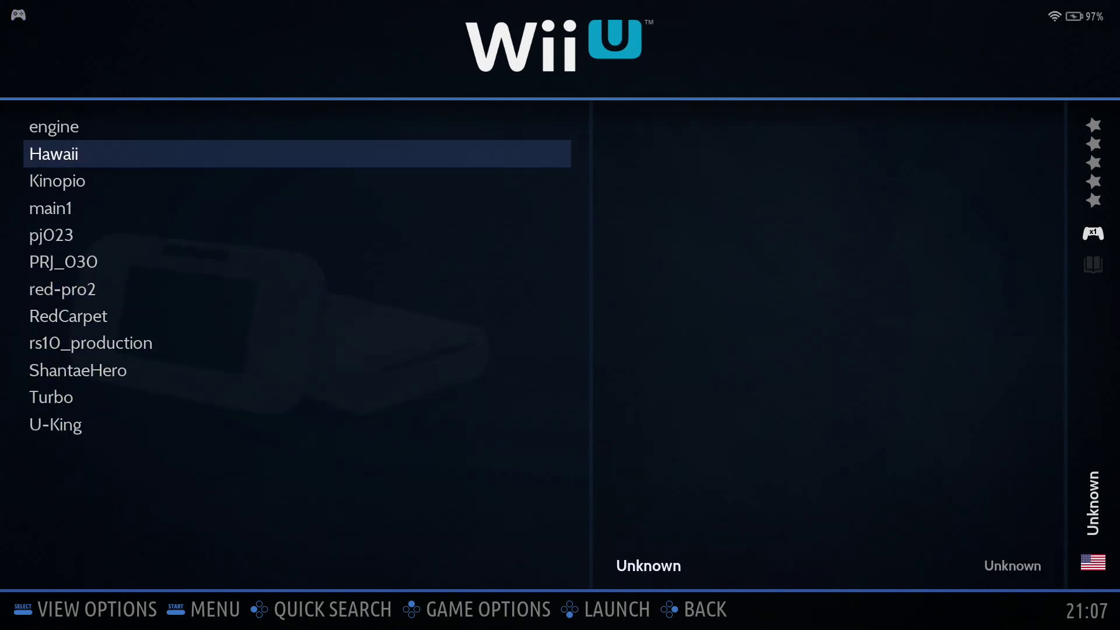
# - Open the metadata editor for the engine game
pyautogui.press('Up')
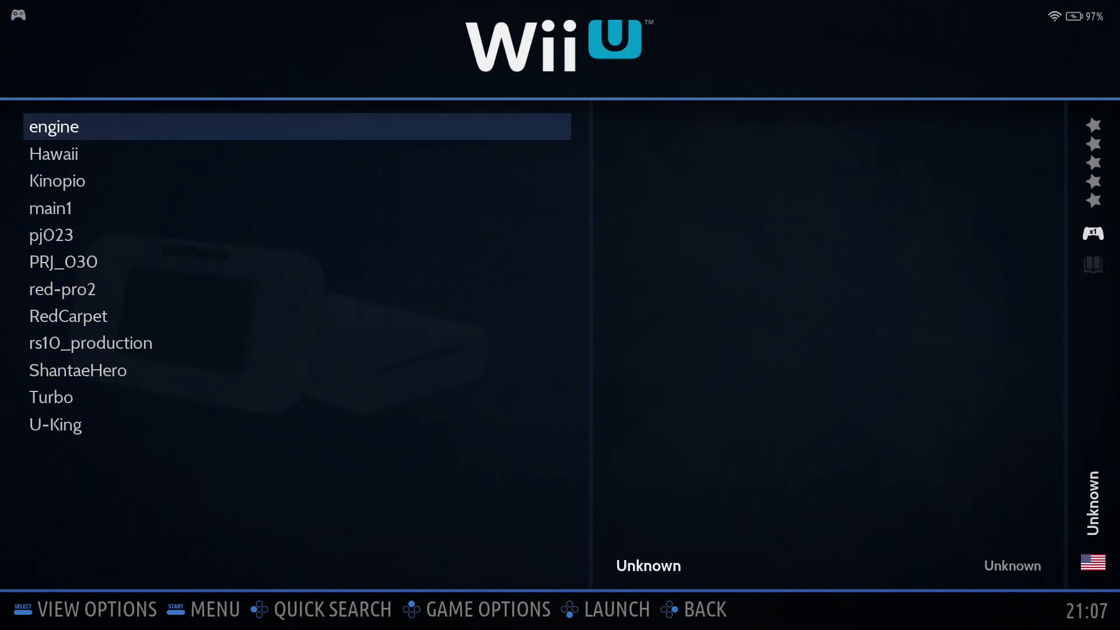
pyautogui.press('F1')
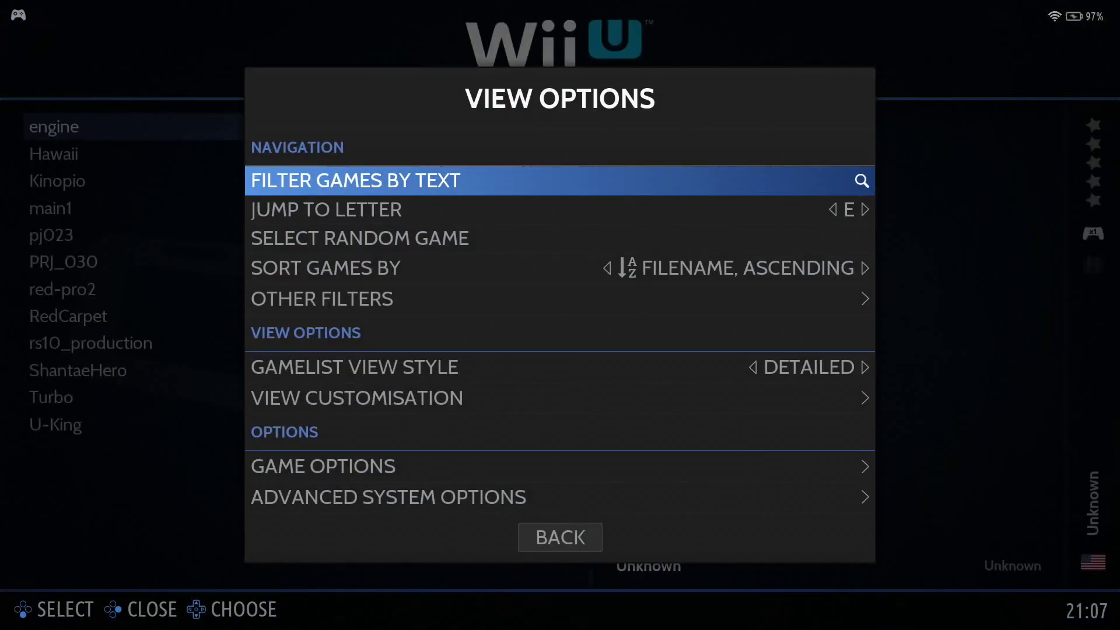
pyautogui.press('Down')
pyautogui.press('Down')
pyautogui.press('Down')
pyautogui.press('Down')
pyautogui.press('Down')
pyautogui.press('Down')
pyautogui.press('Down')
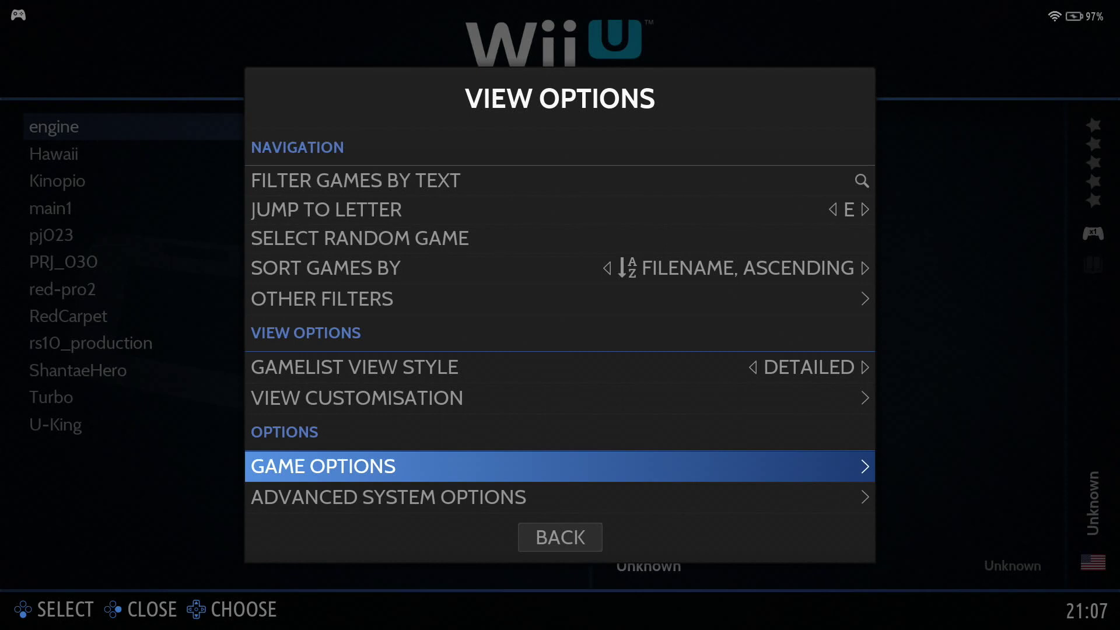
pyautogui.press('Return')
pyautogui.press('Down')
pyautogui.press('Down')
pyautogui.press('Down')
pyautogui.press('Down')
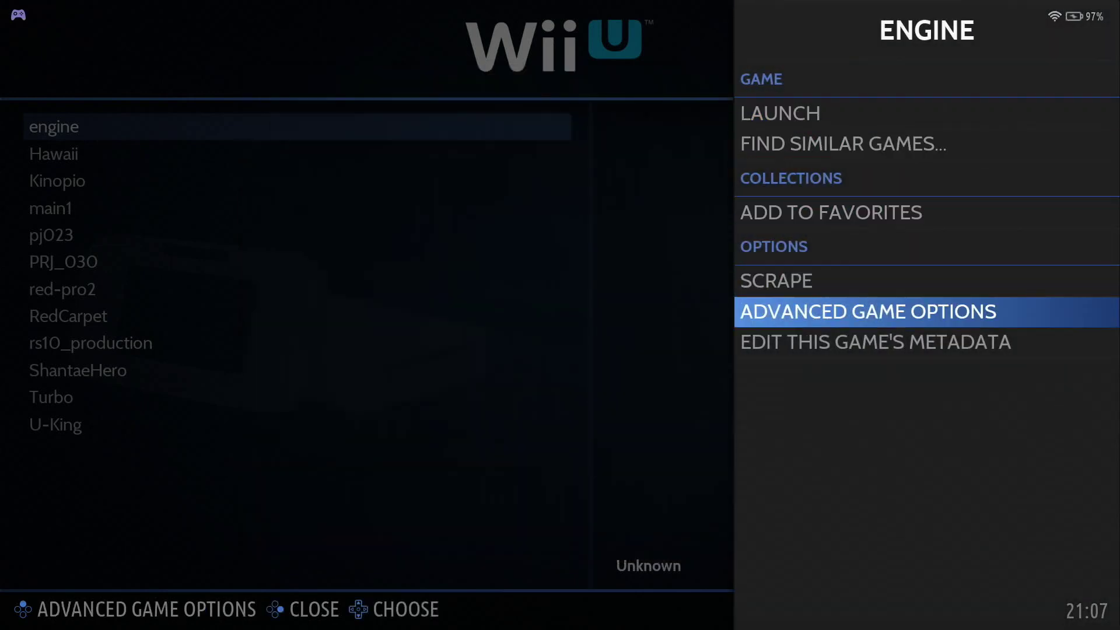
pyautogui.press('Down')
pyautogui.press('Return')
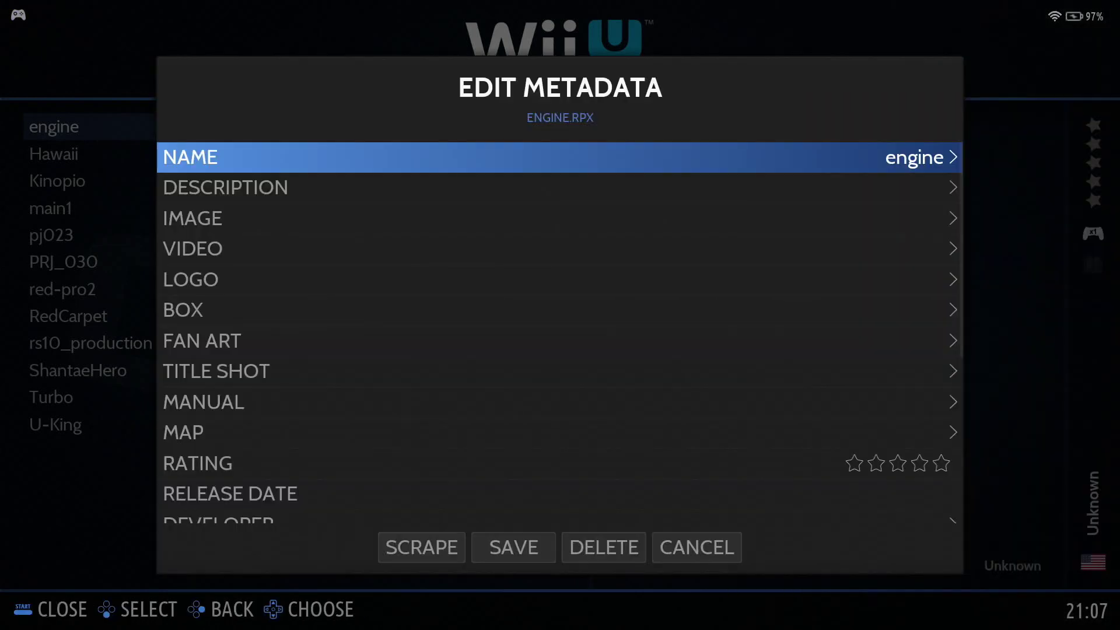
# - Scrape the engine game from its metadata editor using its current name
pyautogui.press('Down')
pyautogui.press('Down')
pyautogui.press('Down')
pyautogui.press('Down')
pyautogui.press('Down')
pyautogui.press('Down')
pyautogui.press('Down')
pyautogui.press('Down')
pyautogui.press('Down')
pyautogui.press('Down')
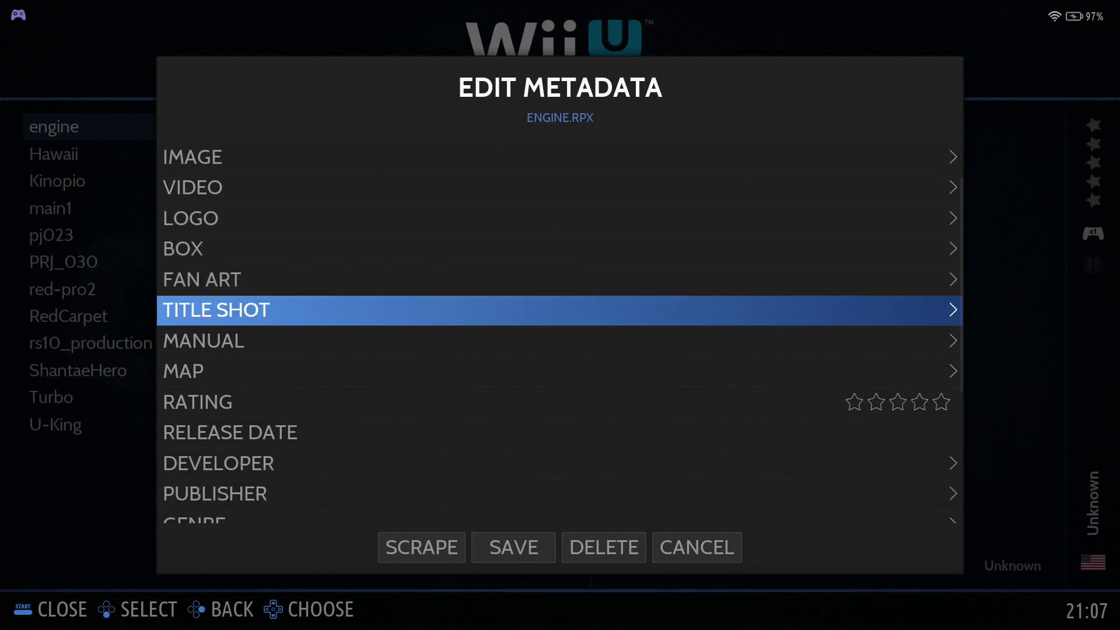
pyautogui.press('Down')
pyautogui.press('Down')
pyautogui.press('Down')
pyautogui.press('Down')
pyautogui.press('Down')
pyautogui.press('Down')
pyautogui.press('Down')
pyautogui.press('Down')
pyautogui.press('Down')
pyautogui.press('Down')
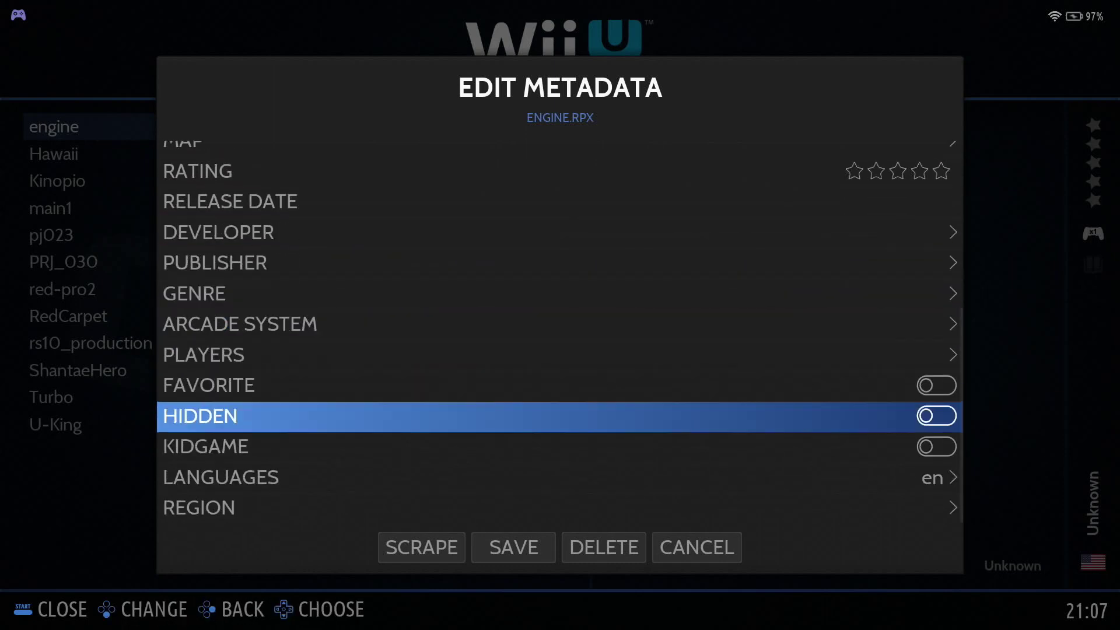
pyautogui.press('Down')
pyautogui.press('Down')
pyautogui.press('Return')
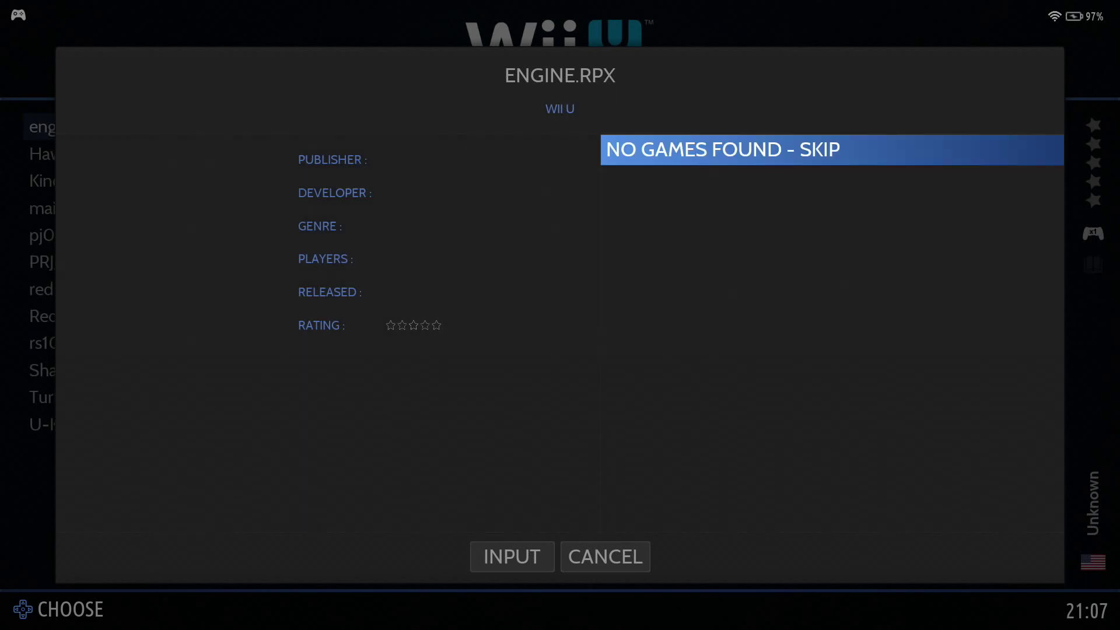
# - Search the scraper again for the engine game, replacing the search text with "Wipeout"
pyautogui.press('Down')
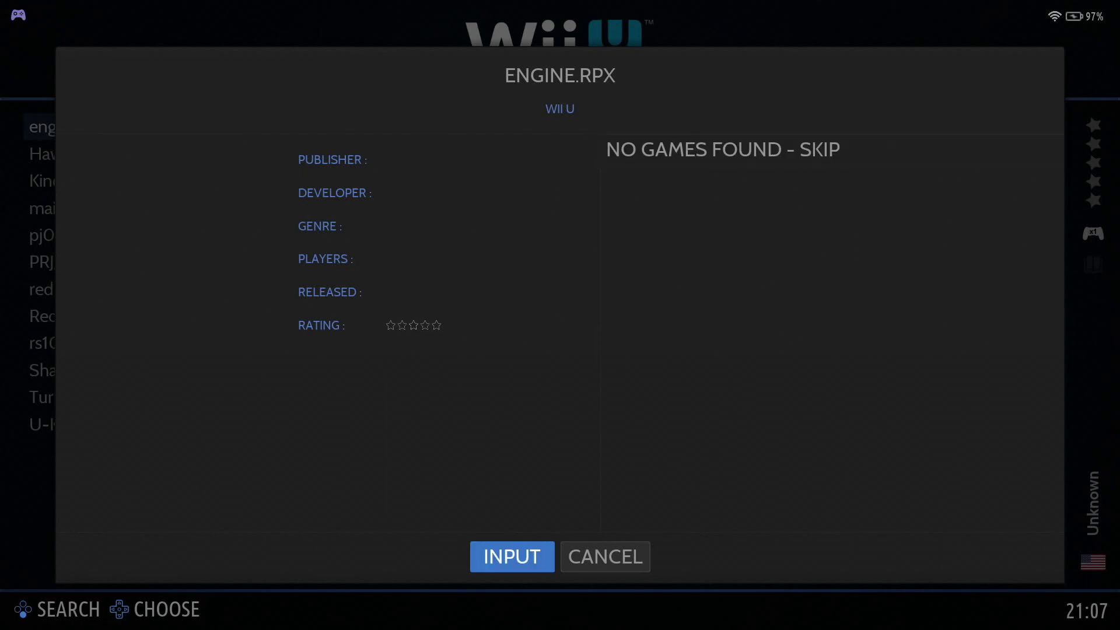
pyautogui.press('Up')
pyautogui.press('Down')
pyautogui.press('Return')
pyautogui.press('BackSpace')
pyautogui.press('BackSpace')
pyautogui.press('BackSpace')
pyautogui.press('BackSpace')
pyautogui.press('BackSpace')
pyautogui.press('BackSpace')
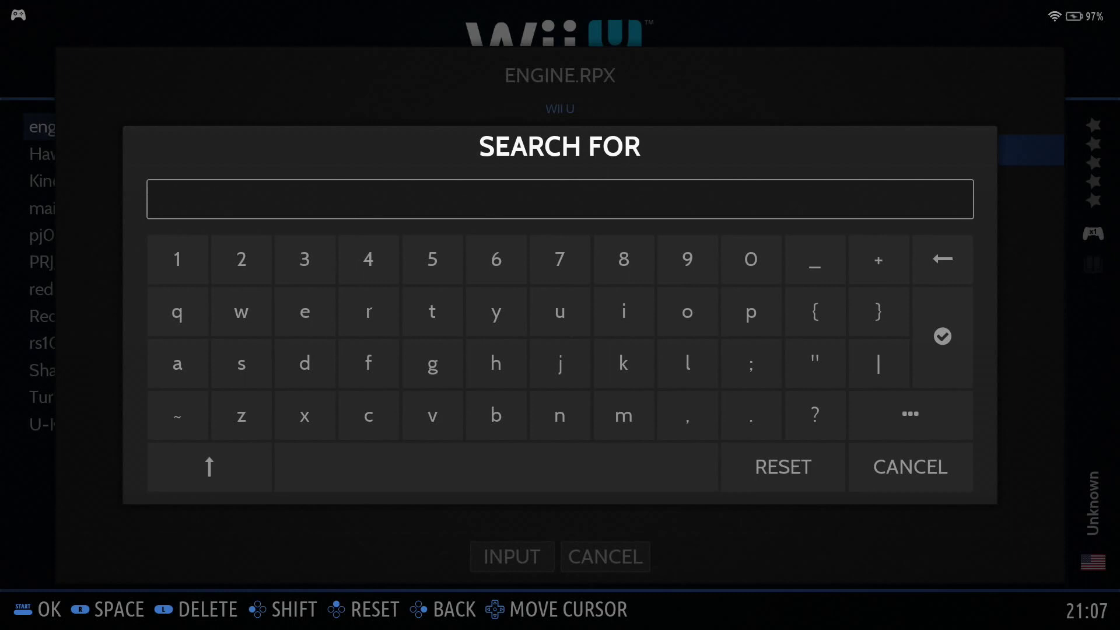
pyautogui.write('Wipeout')
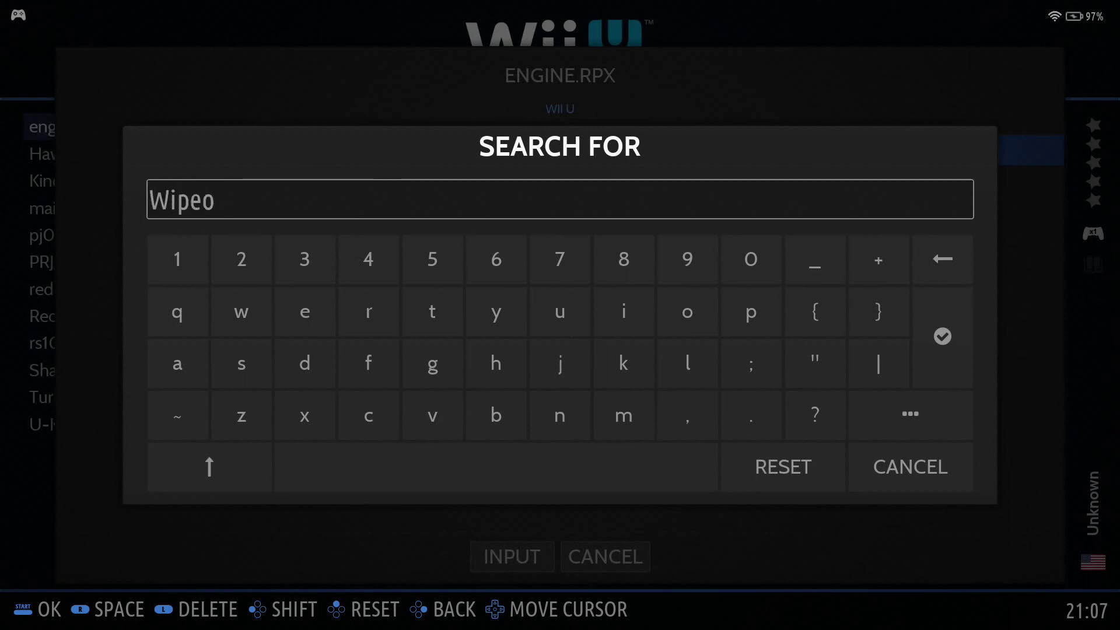
pyautogui.press('Down')
pyautogui.press('Down')
pyautogui.press('Right')
pyautogui.press('Right')
pyautogui.press('Right')
pyautogui.press('Right')
pyautogui.press('Right')
pyautogui.press('Right')
pyautogui.press('Right')
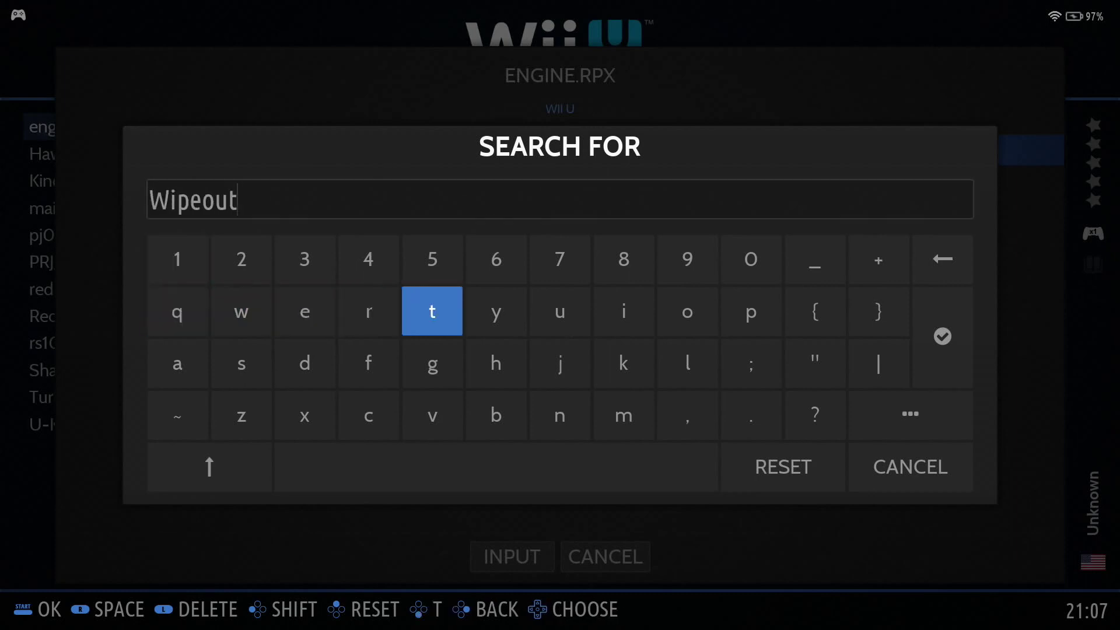
pyautogui.press('Right')
pyautogui.press('Right')
pyautogui.press('Right')
pyautogui.press('Right')
pyautogui.press('Right')
pyautogui.press('Return')
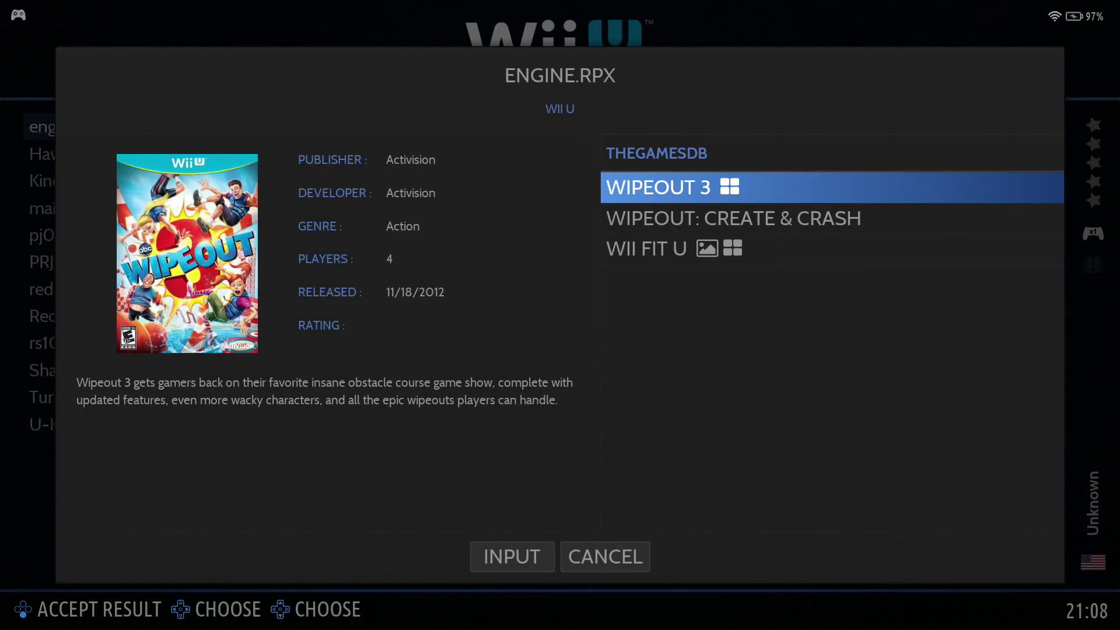
# - Accept the Wipeout 3 result from TheGamesDB and save the game's metadata
pyautogui.press('Return')
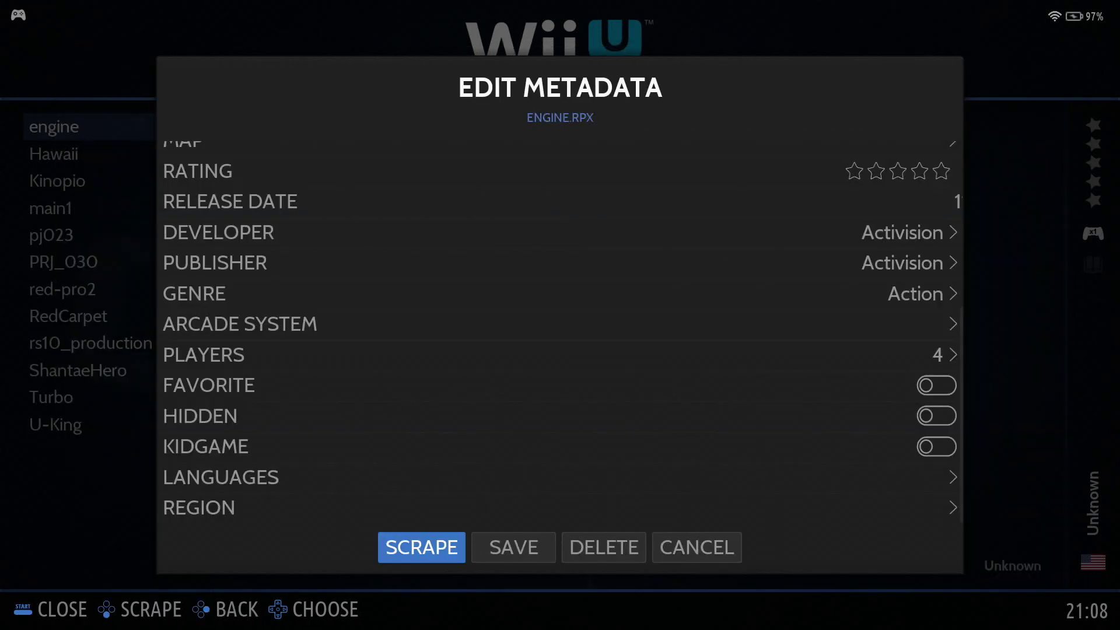
pyautogui.press('Right')
pyautogui.press('Return')
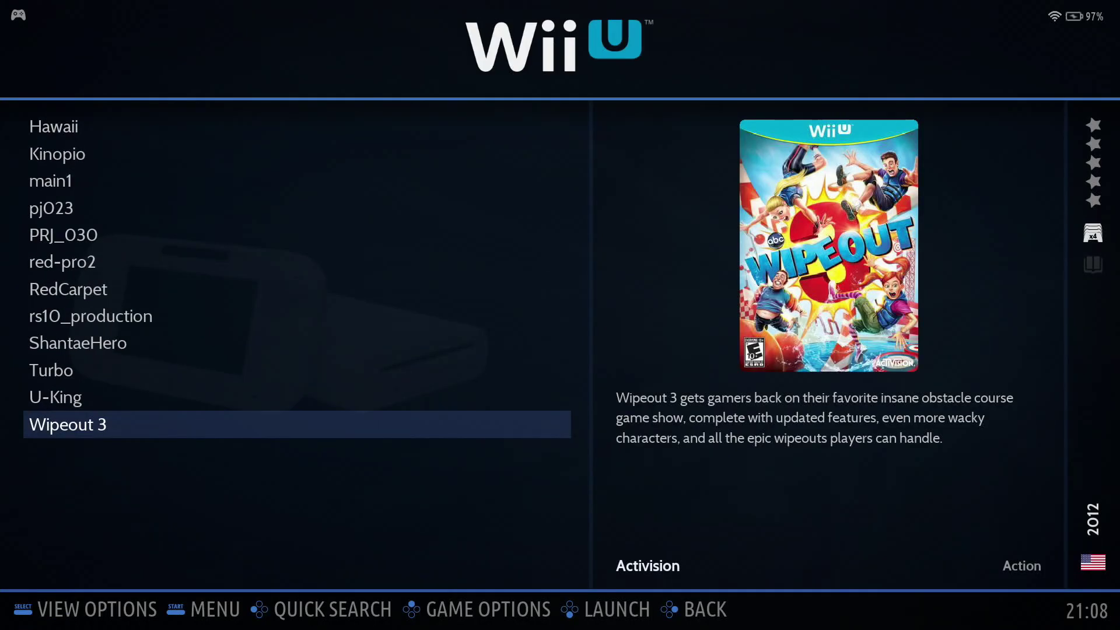
# - Select the Hawaii game in the list and open its metadata editor
pyautogui.press('Up')
pyautogui.press('Up')
pyautogui.press('Up')
pyautogui.press('Up')
pyautogui.press('Up')
pyautogui.press('Up')
pyautogui.press('Up')
pyautogui.press('Up')
pyautogui.press('Up')
pyautogui.press('Up')
pyautogui.press('Up')
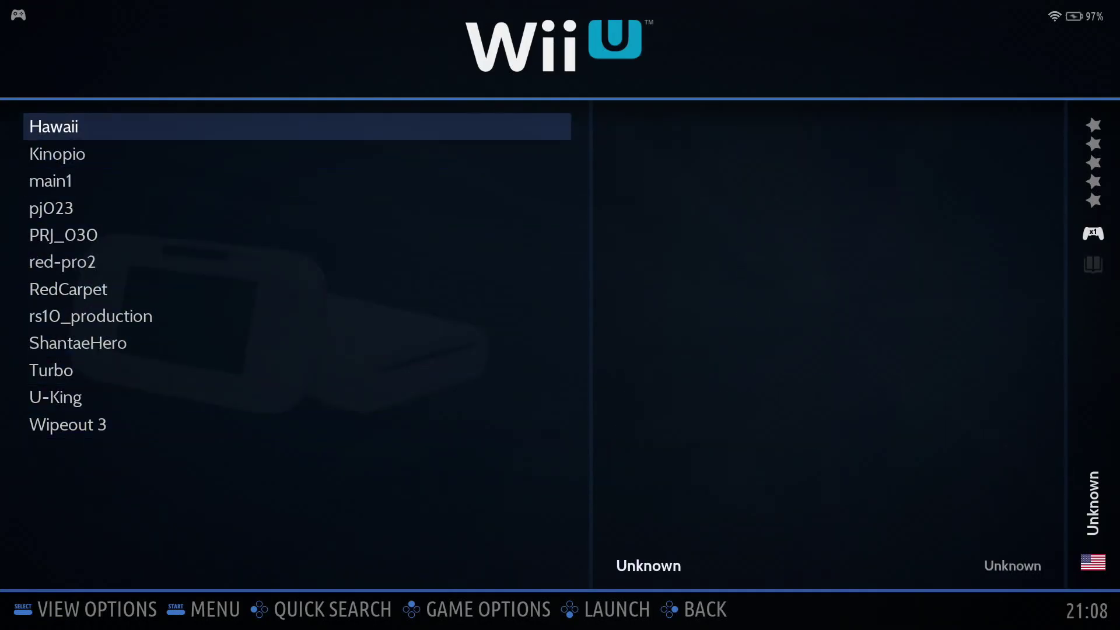
pyautogui.press('F2')
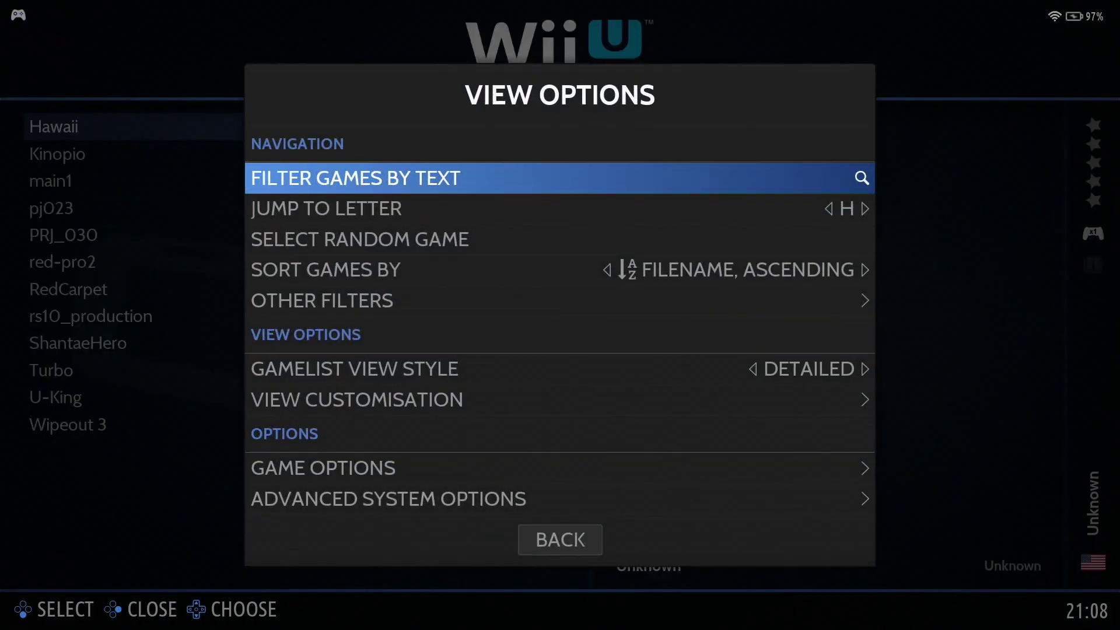
pyautogui.press('Down')
pyautogui.press('Down')
pyautogui.press('Down')
pyautogui.press('Down')
pyautogui.press('Down')
pyautogui.press('Down')
pyautogui.press('Down')
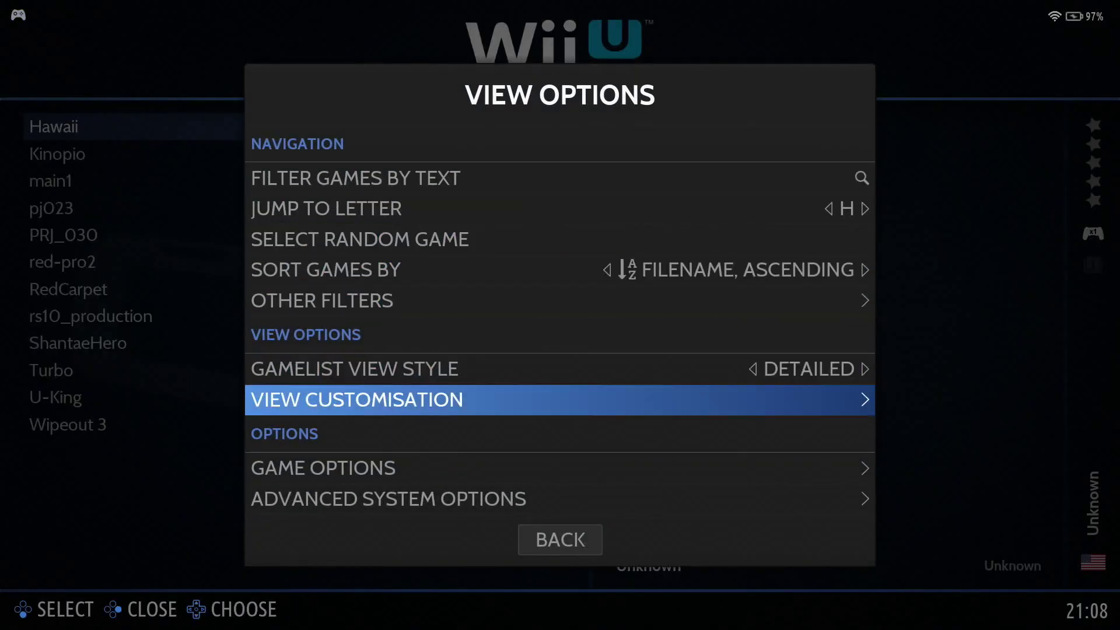
pyautogui.press('Return')
pyautogui.press('Down')
pyautogui.press('Down')
pyautogui.press('Down')
pyautogui.press('Down')
pyautogui.press('Down')
pyautogui.press('Return')
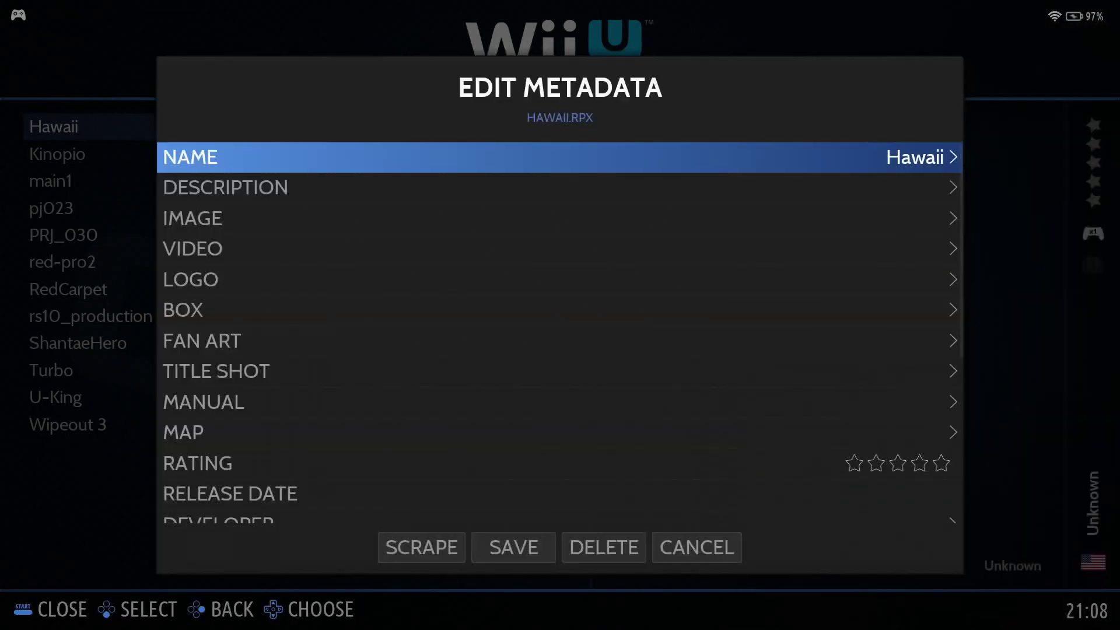
# - Scrape the Hawaii game from its metadata editor using its current name
pyautogui.press('Down')
pyautogui.press('Down')
pyautogui.press('Down')
pyautogui.press('Down')
pyautogui.press('Down')
pyautogui.press('Down')
pyautogui.press('Down')
pyautogui.press('Down')
pyautogui.press('Down')
pyautogui.press('Down')
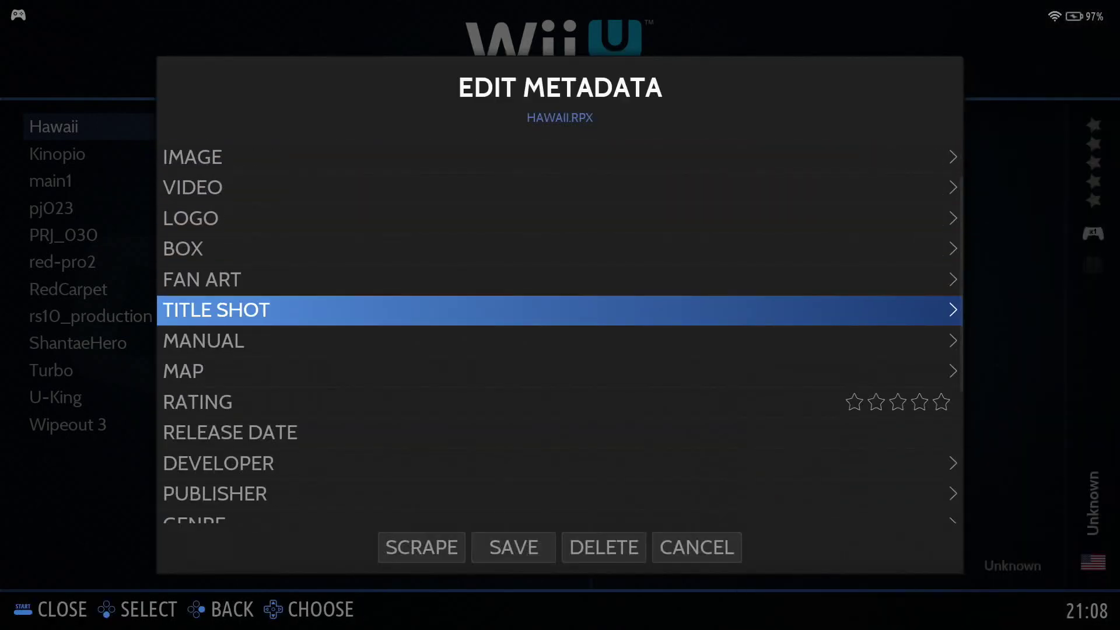
pyautogui.press('Down')
pyautogui.press('Down')
pyautogui.press('Down')
pyautogui.press('Down')
pyautogui.press('Down')
pyautogui.press('Down')
pyautogui.press('Down')
pyautogui.press('Down')
pyautogui.press('Down')
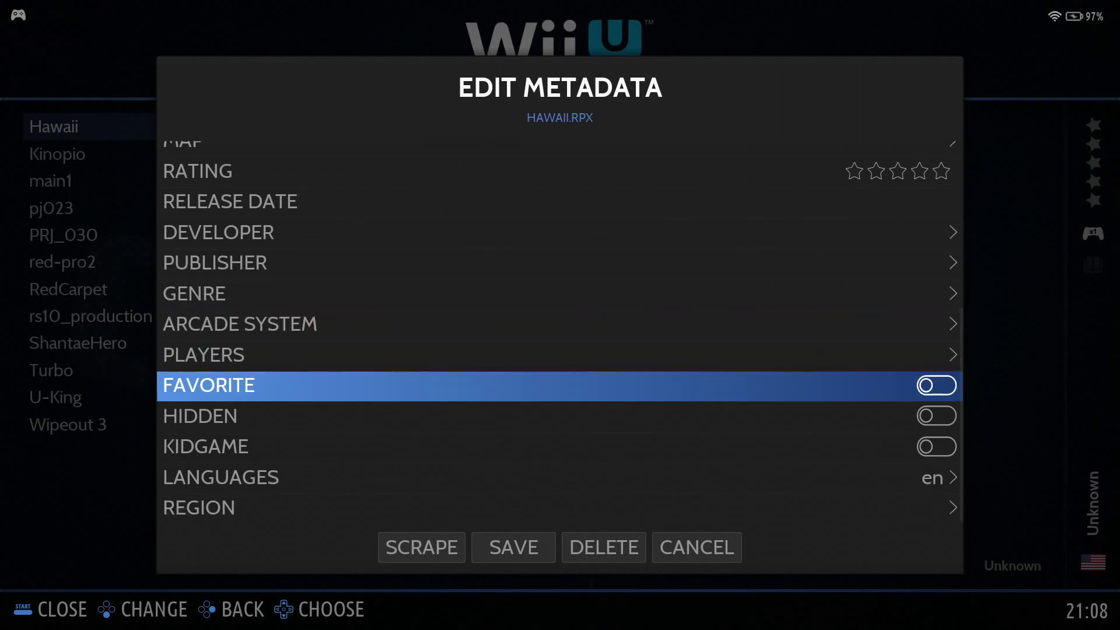
pyautogui.press('Down')
pyautogui.press('Down')
pyautogui.press('Down')
pyautogui.press('Return')
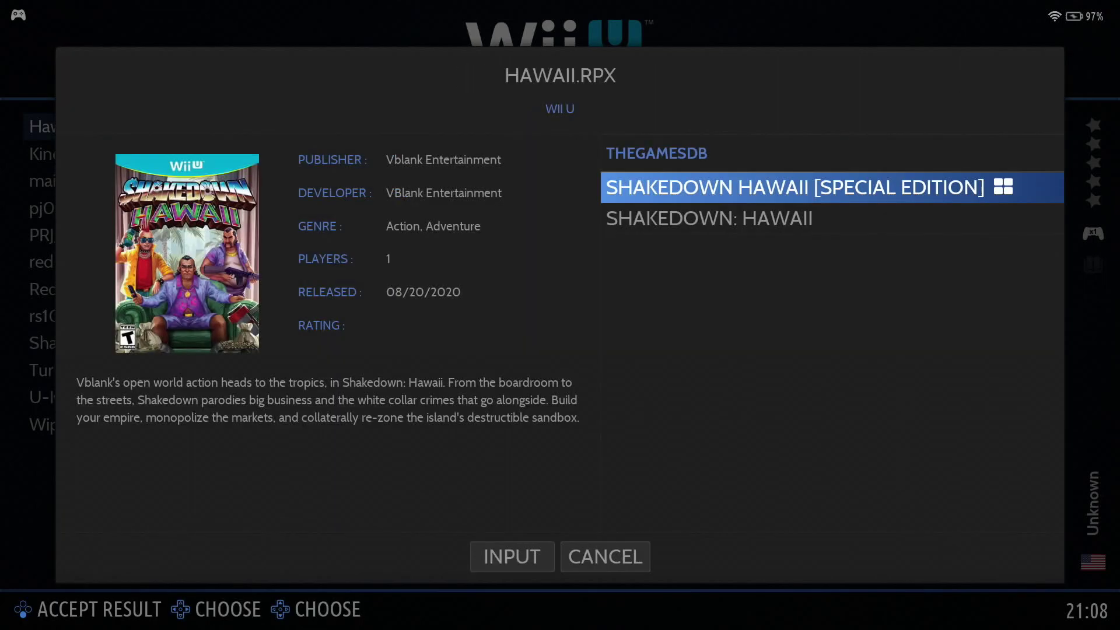
# - Reopen the manual search for the Hawaii game and replace its text with "Need for Speed Most Wanted U"
pyautogui.press('Down')
pyautogui.press('Up')
pyautogui.press('Down')
pyautogui.press('Up')
pyautogui.press('Down')
pyautogui.press('Down')
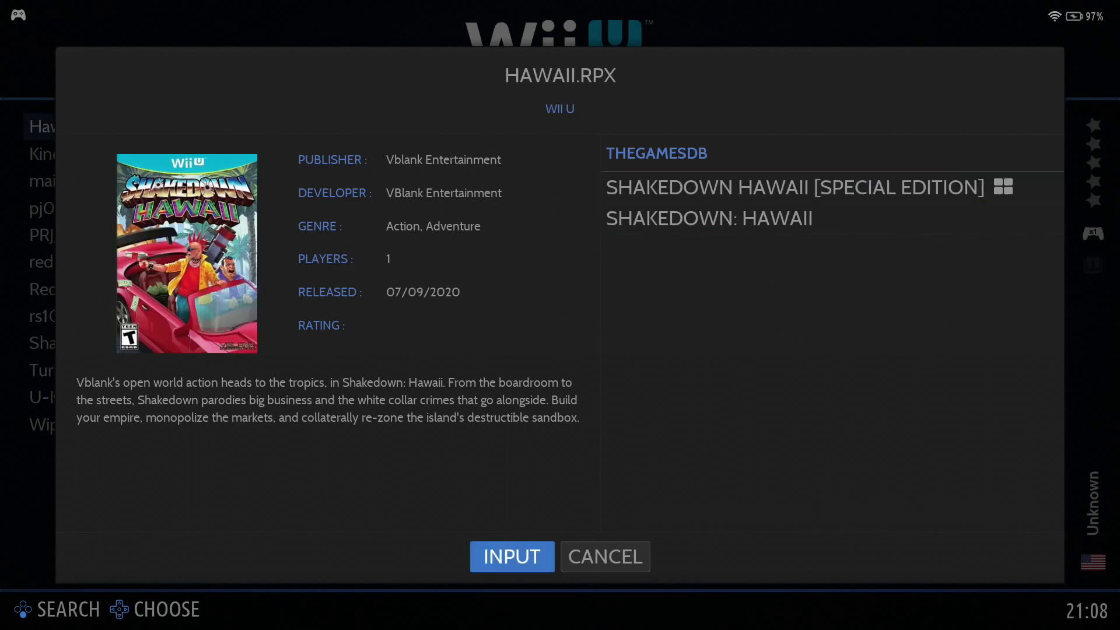
pyautogui.press('Return')
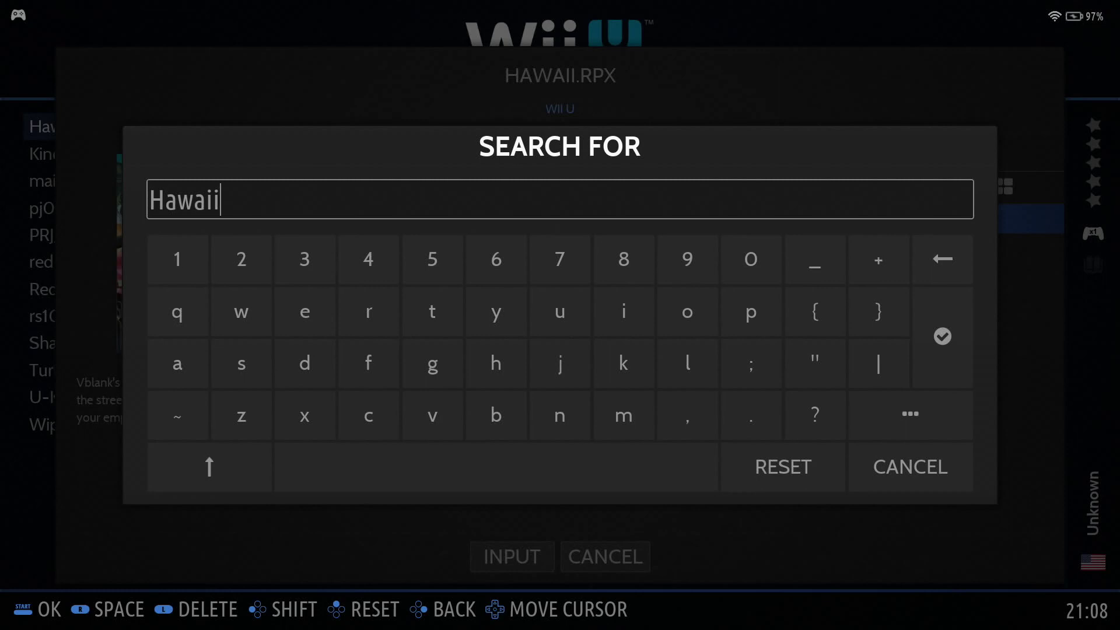
pyautogui.press('BackSpace')
pyautogui.press('BackSpace')
pyautogui.press('BackSpace')
pyautogui.press('BackSpace')
pyautogui.press('BackSpace')
pyautogui.press('BackSpace')
pyautogui.write('Need for S')
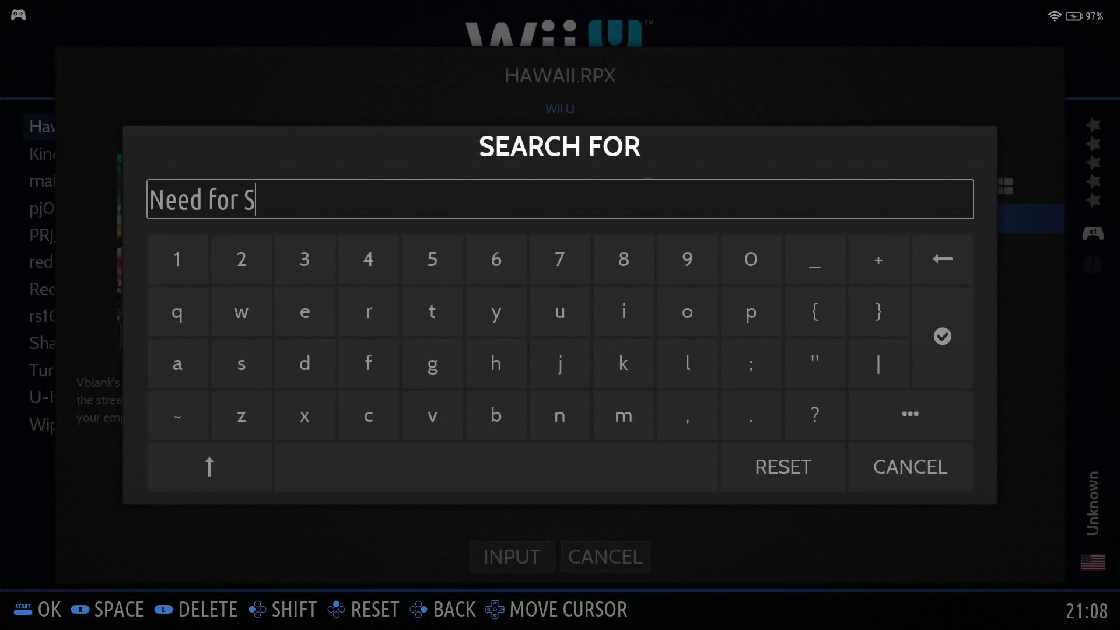
pyautogui.write('peed Mos')
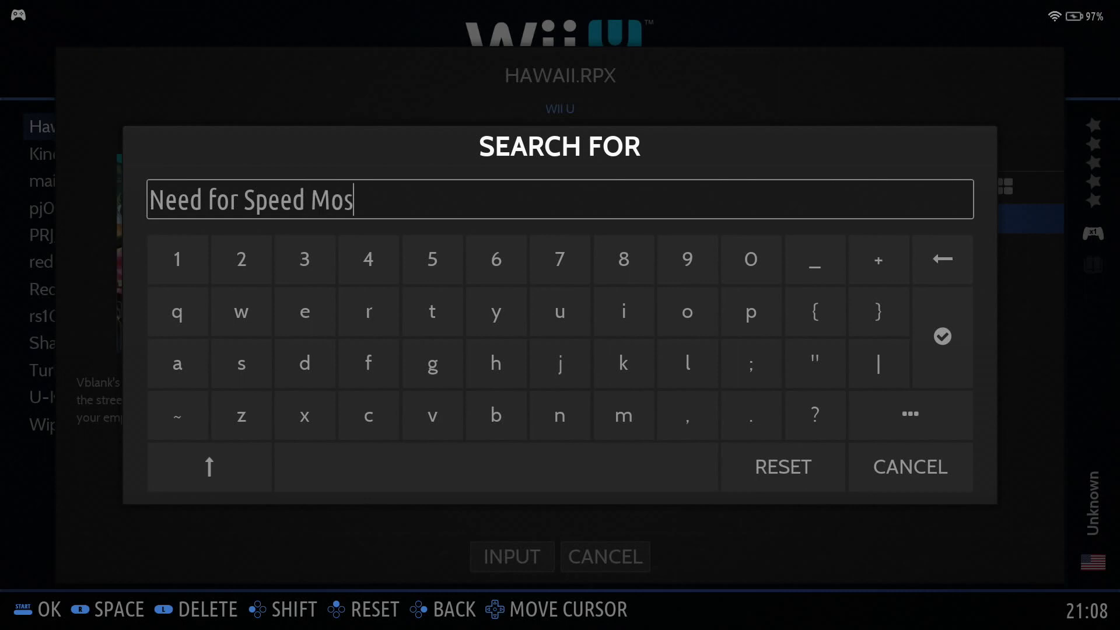
pyautogui.write('t Wanted U')
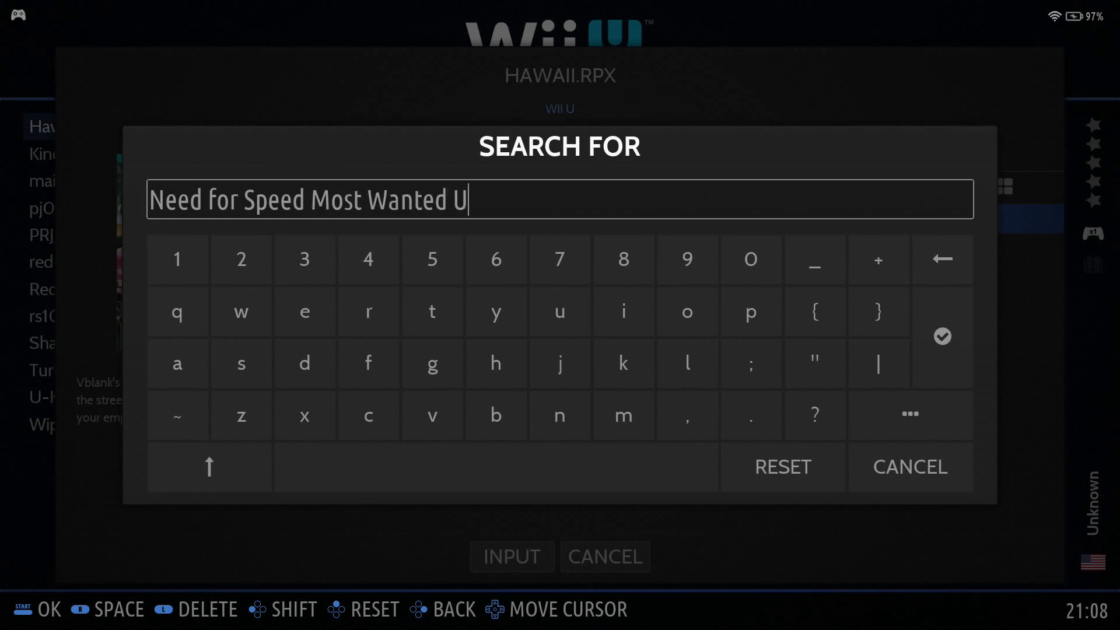
# - Run the scraper search for the Hawaii game with the new title
pyautogui.press('Down')
pyautogui.press('Right')
pyautogui.press('Right')
pyautogui.press('Right')
pyautogui.press('Right')
pyautogui.press('Right')
pyautogui.press('Right')
pyautogui.press('Right')
pyautogui.press('Right')
pyautogui.press('Right')
pyautogui.press('Right')
pyautogui.press('Right')
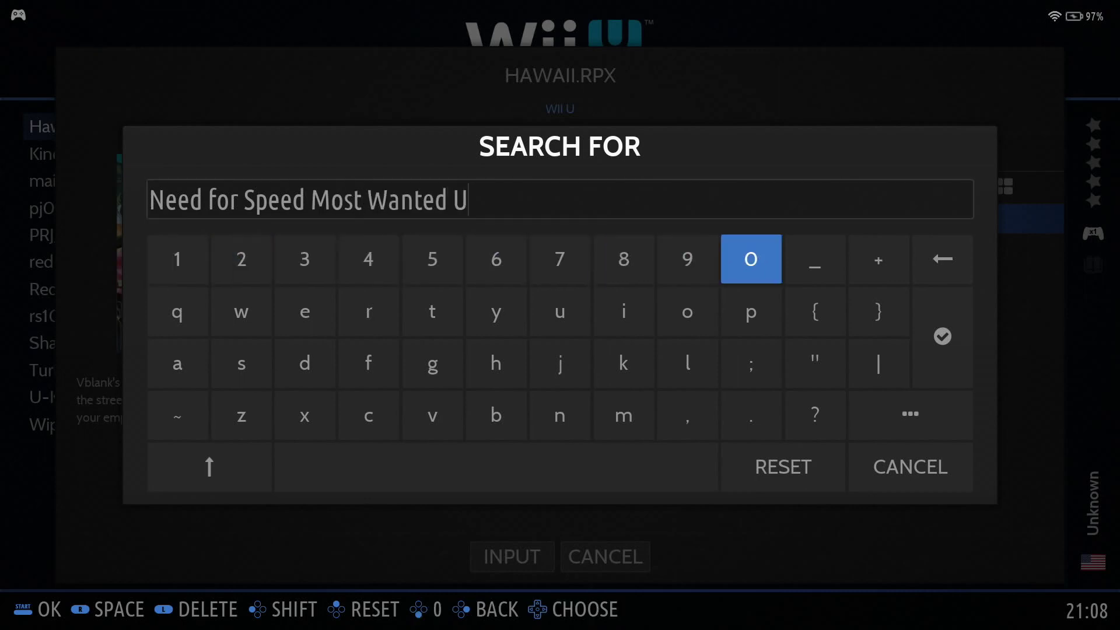
pyautogui.press('Down')
pyautogui.press('Right')
pyautogui.press('Return')
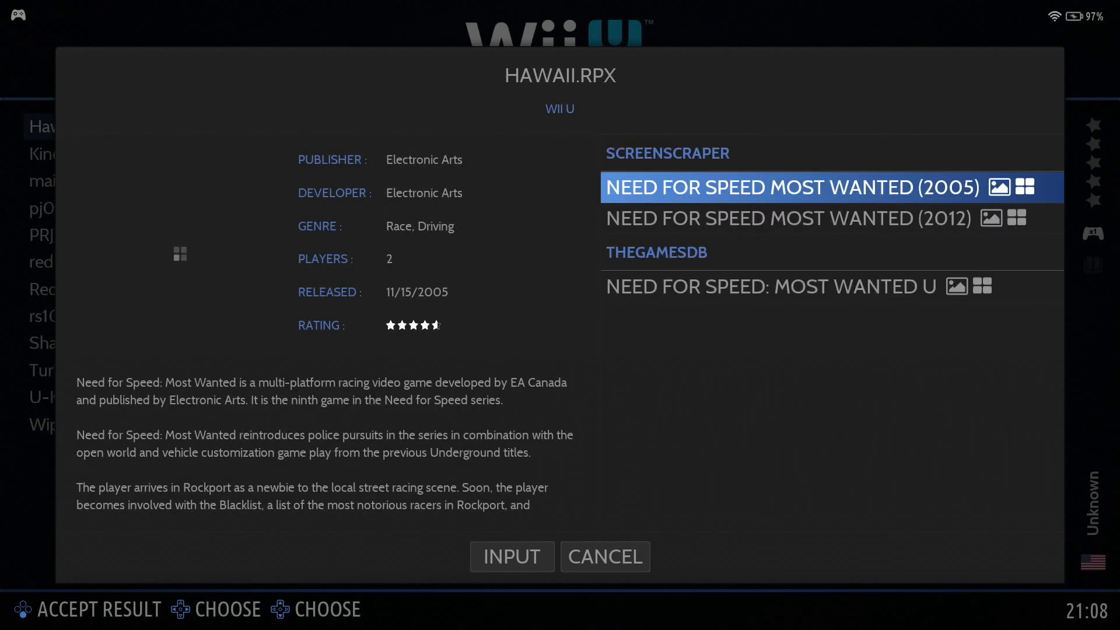
# - Accept the Need for Speed: Most Wanted U result from TheGamesDB and save the game's metadata
pyautogui.click(771, 286)
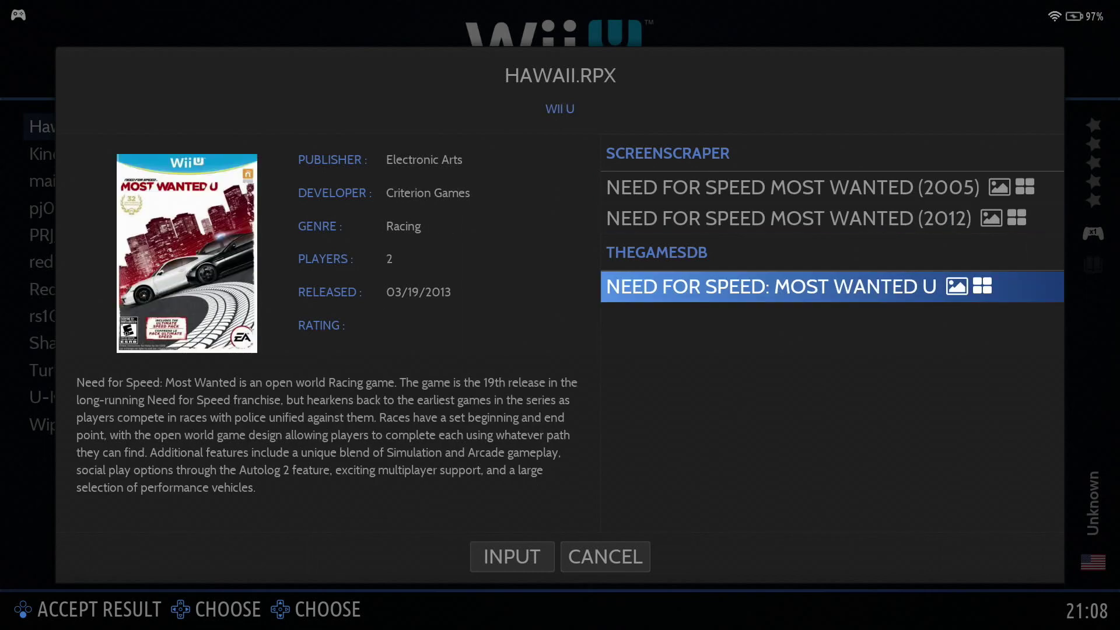
pyautogui.press('Return')
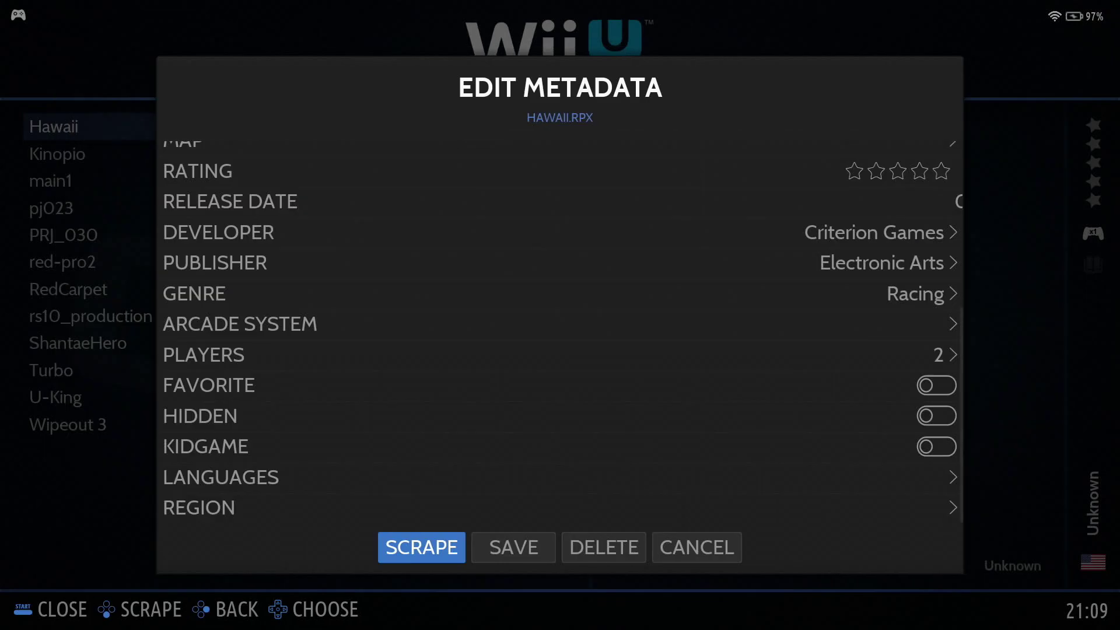
pyautogui.press('Right')
pyautogui.press('Return')
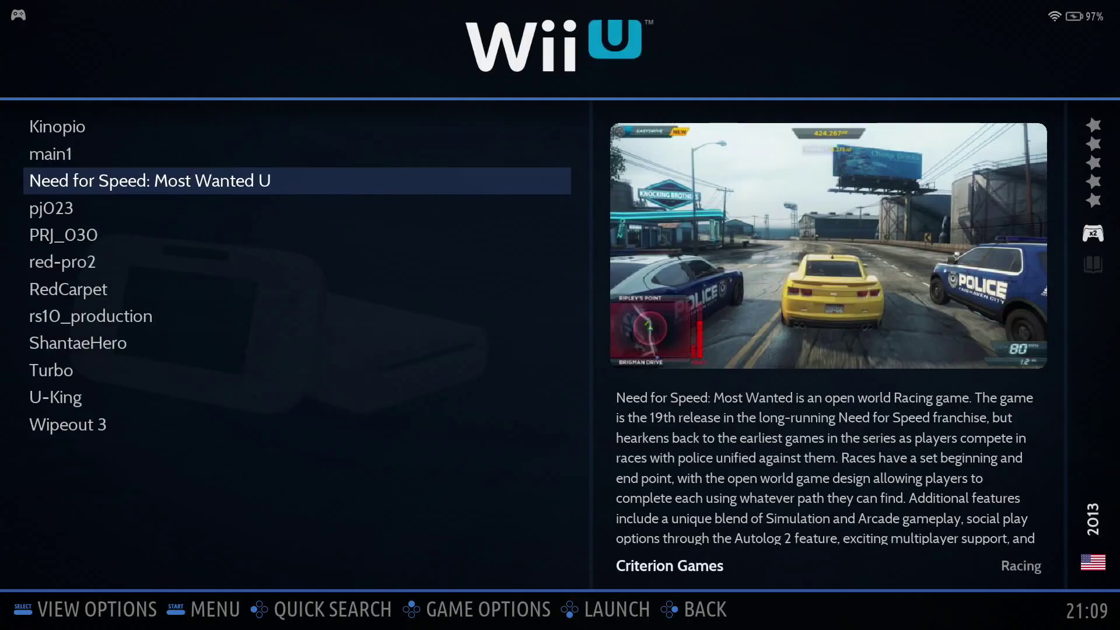
# - Look through the Wii U game list to check which entries have proper names and artwork
pyautogui.press('Down')
pyautogui.press('Up')
pyautogui.press('Up')
pyautogui.press('Up')
pyautogui.press('Down')
pyautogui.press('Down')
pyautogui.press('Down')
pyautogui.press('Down')
pyautogui.press('Down')
pyautogui.press('Down')
pyautogui.press('Down')
pyautogui.press('Down')
pyautogui.press('Down')
pyautogui.press('Up')
pyautogui.press('Up')
pyautogui.press('Up')
pyautogui.press('Up')
pyautogui.press('Up')
pyautogui.press('Up')
pyautogui.press('Up')
pyautogui.press('Up')
pyautogui.press('Up')
pyautogui.press('Down')
pyautogui.press('Down')
pyautogui.press('Down')
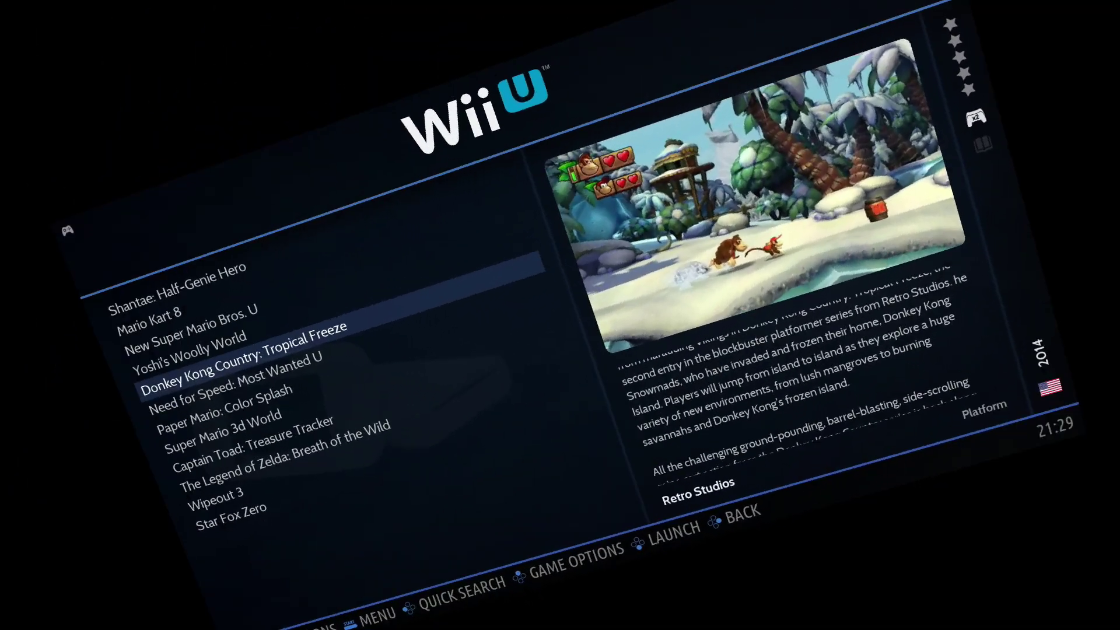
# - Browse the fully scraped Wii U list, examining the games' names, screenshots and descriptions
pyautogui.press('Down')
pyautogui.press('Down')
pyautogui.press('Down')
pyautogui.press('Down')
pyautogui.press('Down')
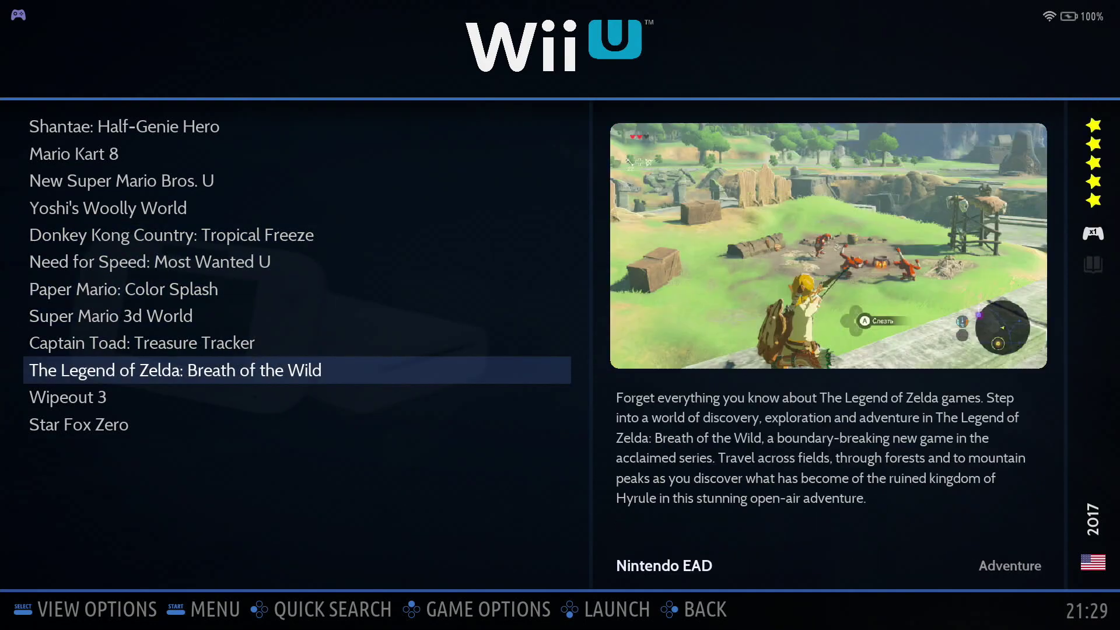
pyautogui.press('Down')
pyautogui.press('Up')
pyautogui.press('Up')
pyautogui.press('Up')
pyautogui.press('Up')
pyautogui.press('Up')
pyautogui.press('Up')
pyautogui.press('Up')
pyautogui.press('Up')
pyautogui.press('Up')
pyautogui.press('Up')
pyautogui.press('Down')
pyautogui.press('Down')
pyautogui.press('Down')
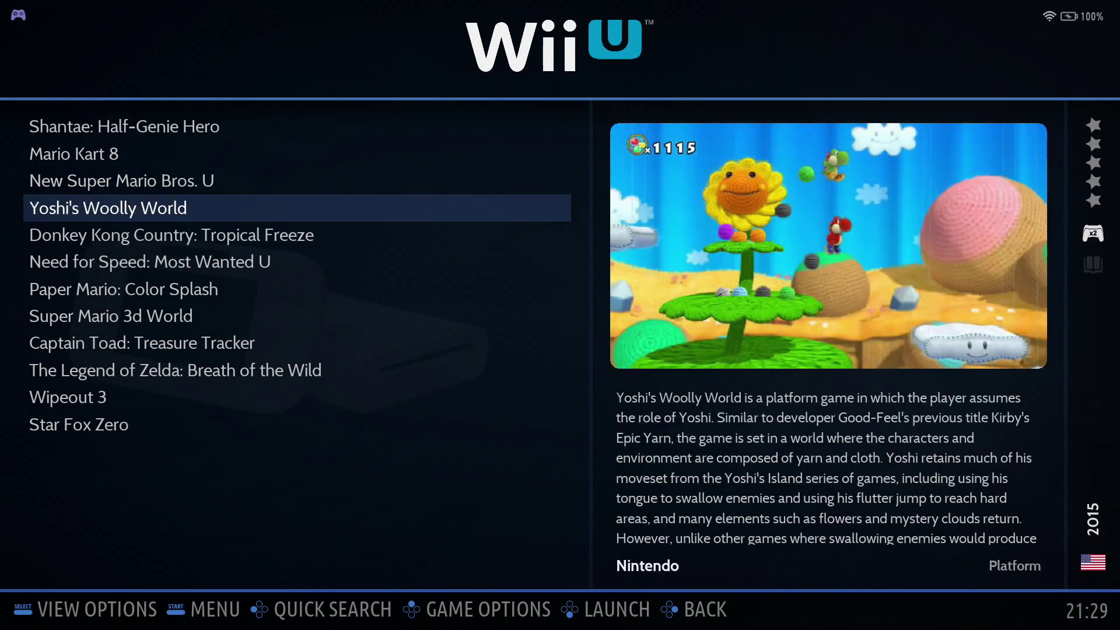
pyautogui.press('Down')
pyautogui.press('Down')
pyautogui.press('Down')
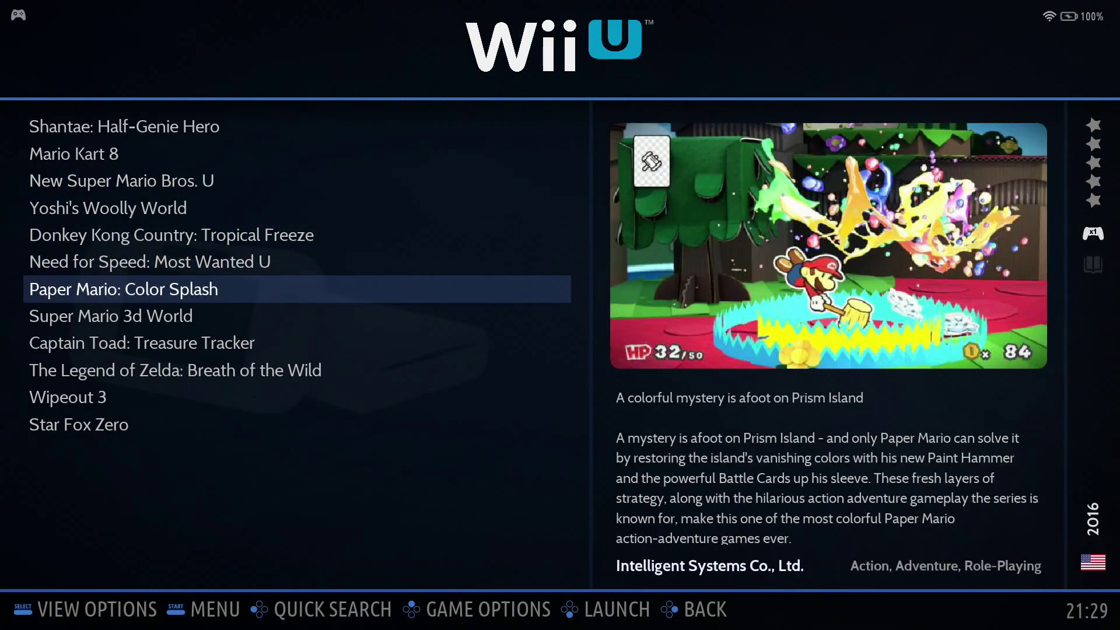
# - Change the Wii U gamelist view style to Carousel
pyautogui.press('F1')
pyautogui.press('BackSpace')
pyautogui.press('F2')
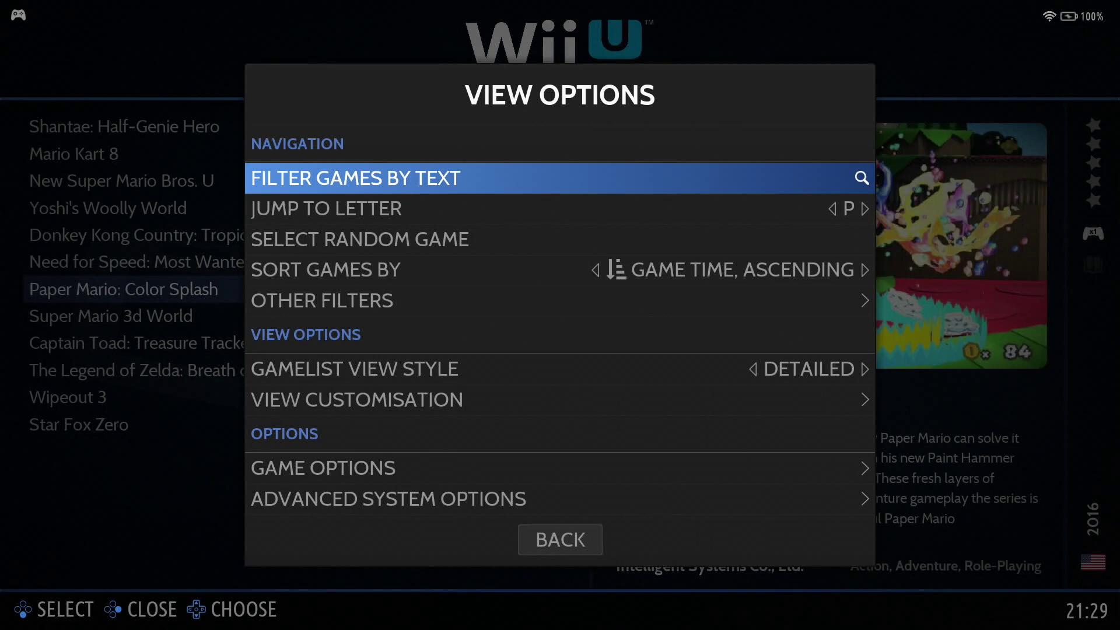
pyautogui.press('Down')
pyautogui.press('Down')
pyautogui.press('Down')
pyautogui.press('Down')
pyautogui.press('Down')
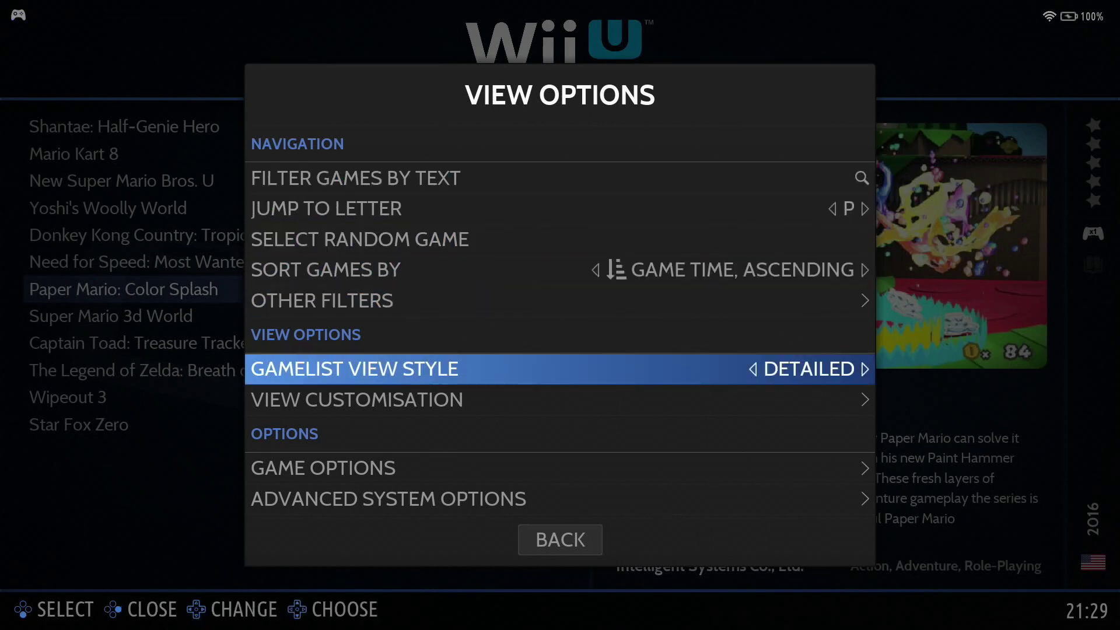
pyautogui.press('Return')
pyautogui.press('Down')
pyautogui.press('Down')
pyautogui.press('Down')
pyautogui.press('Return')
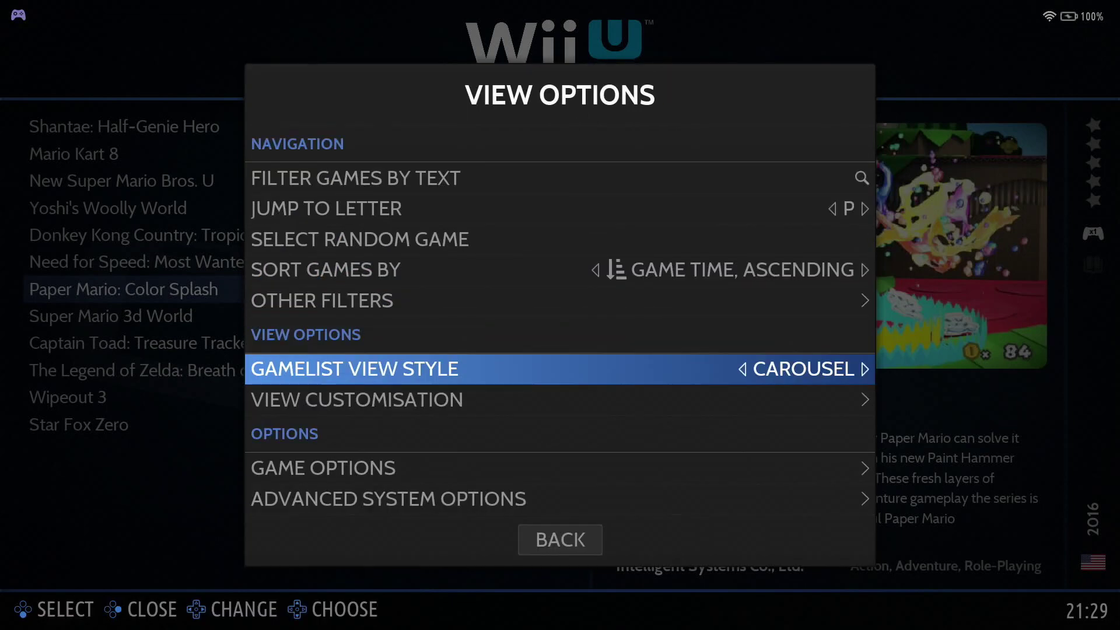
pyautogui.press('BackSpace')
# - Browse the Wii U games in the carousel view to examine their box art
pyautogui.press('Right')
pyautogui.press('Right')
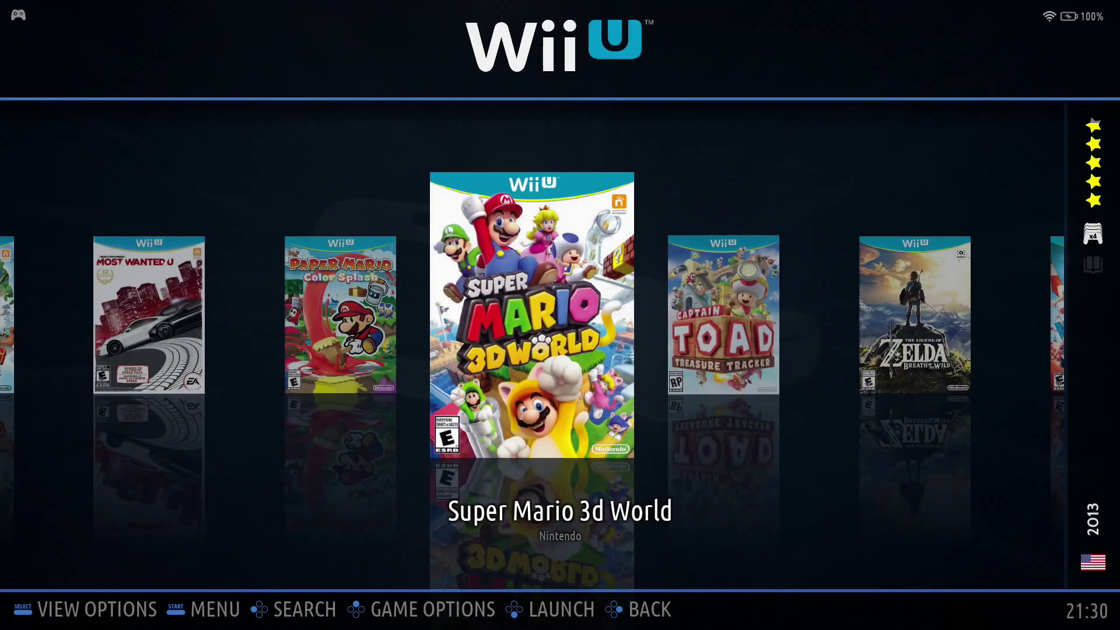
pyautogui.press('Right')
pyautogui.press('Right')
pyautogui.press('Right')
pyautogui.press('Right')
pyautogui.press('Right')
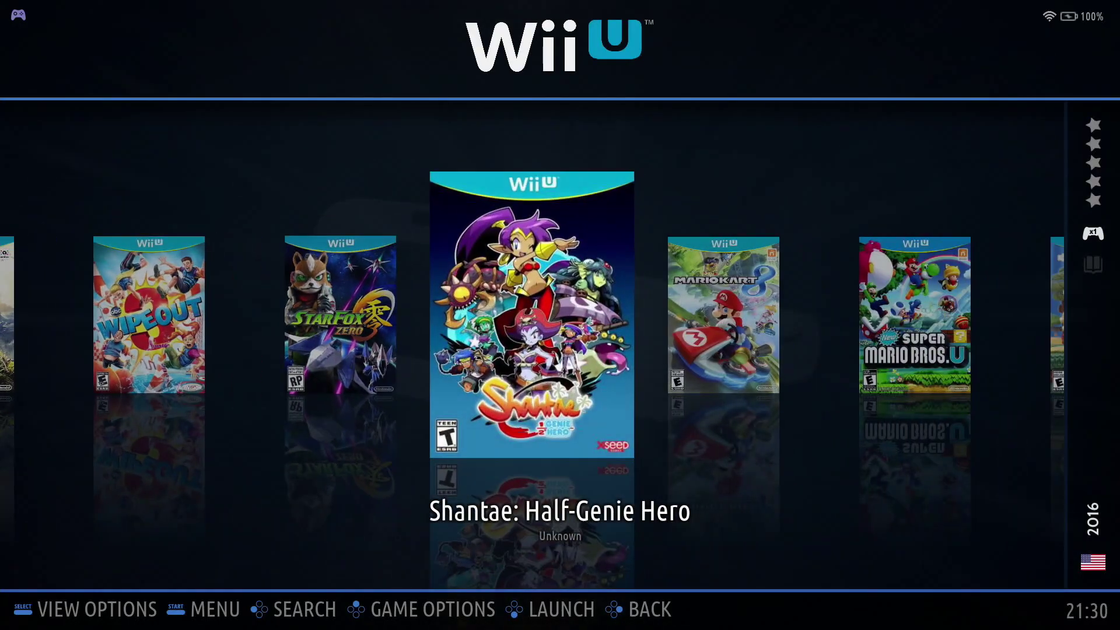
pyautogui.press('Left')
pyautogui.press('Left')
# - Switch the Wii U gamelist view style to Gamecarousel
pyautogui.press('F1')
pyautogui.press('Down')
pyautogui.press('Down')
pyautogui.press('Down')
pyautogui.press('Down')
pyautogui.press('Down')
pyautogui.press('Return')
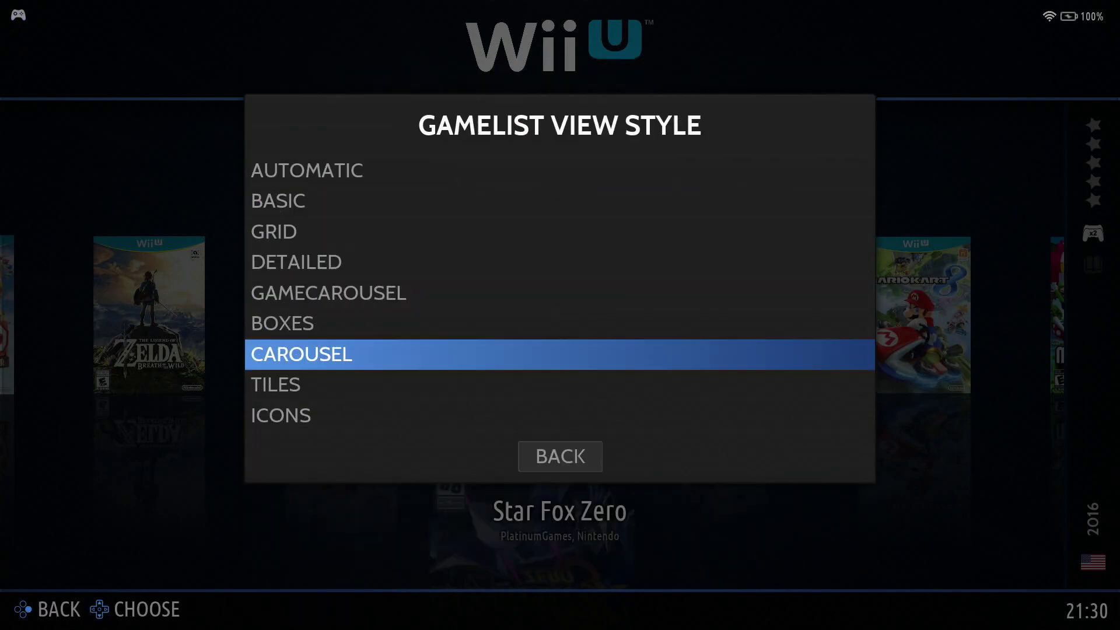
pyautogui.press('Up')
pyautogui.press('Up')
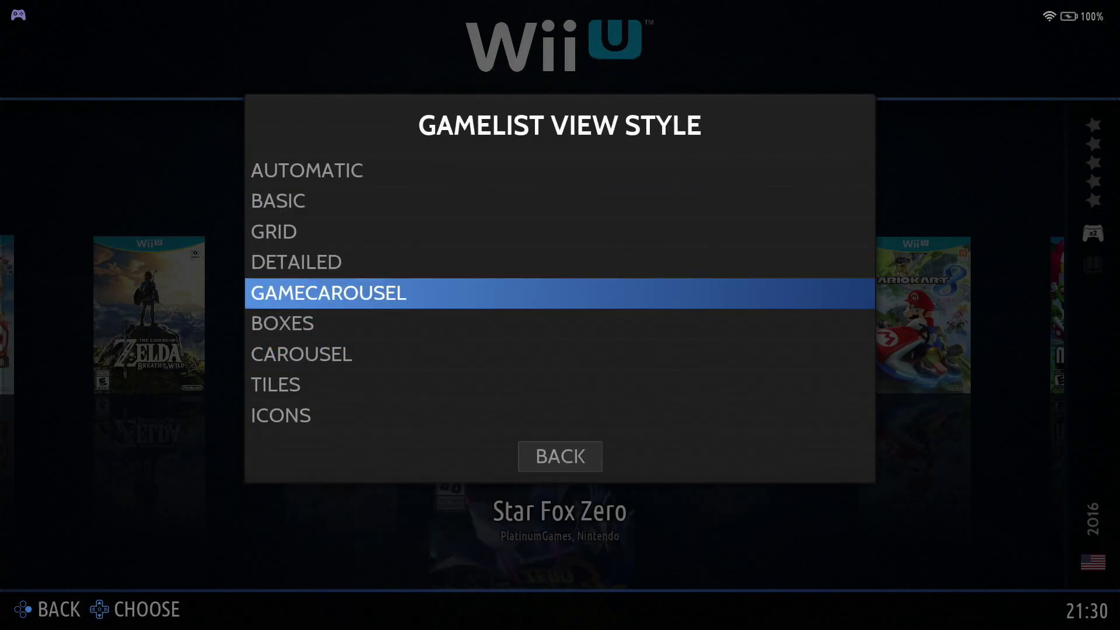
pyautogui.press('Return')
pyautogui.press('Escape')
# - Browse the games in the Gamecarousel view, examining their logos, backgrounds and descriptions
pyautogui.press('Down')
pyautogui.press('Down')
pyautogui.press('Down')
pyautogui.press('Down')
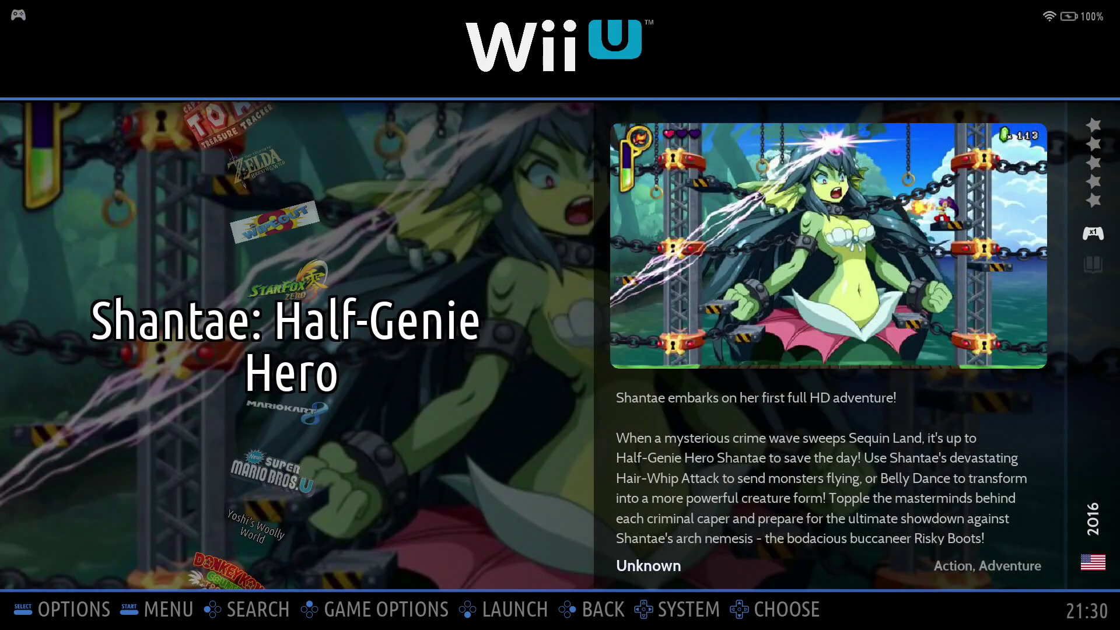
pyautogui.press('Down')
pyautogui.press('Down')
pyautogui.press('Down')
pyautogui.press('Down')
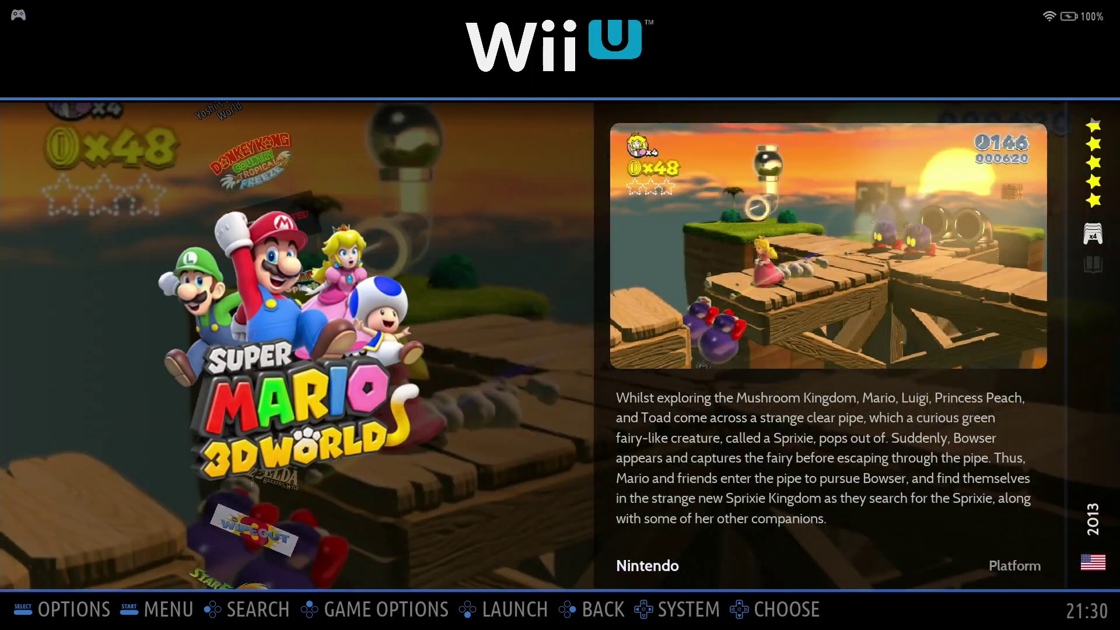
# - Set the interface theme set to es-theme-batocera-club and return to the game list
pyautogui.press('F1')
pyautogui.press('BackSpace')
pyautogui.press('F1')
pyautogui.press('Down')
pyautogui.press('Down')
pyautogui.press('Down')
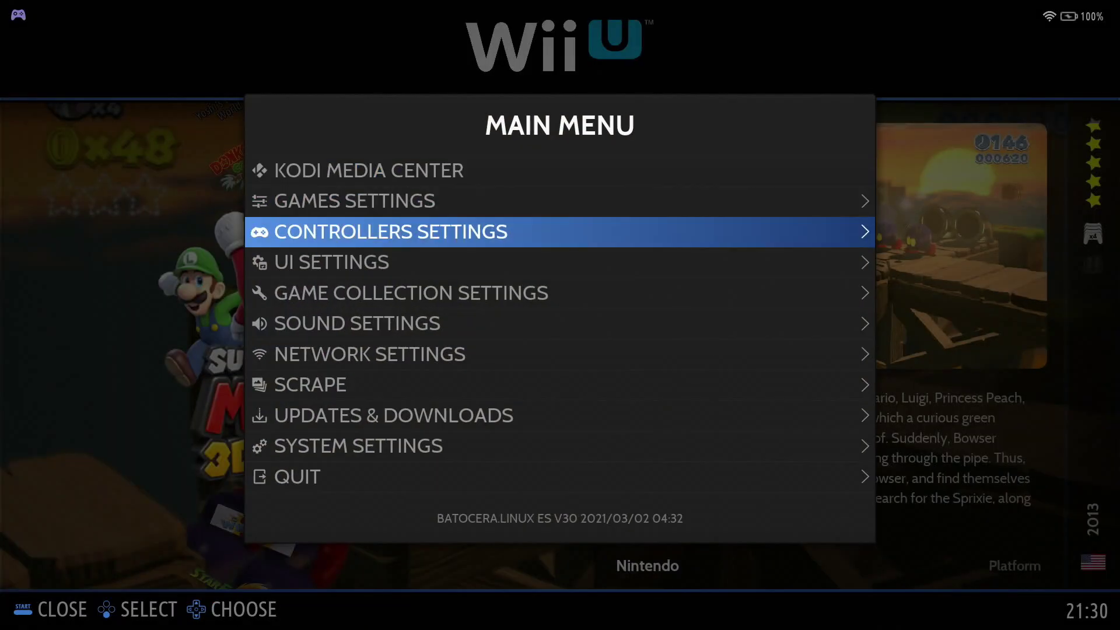
pyautogui.press('Return')
pyautogui.press('Left')
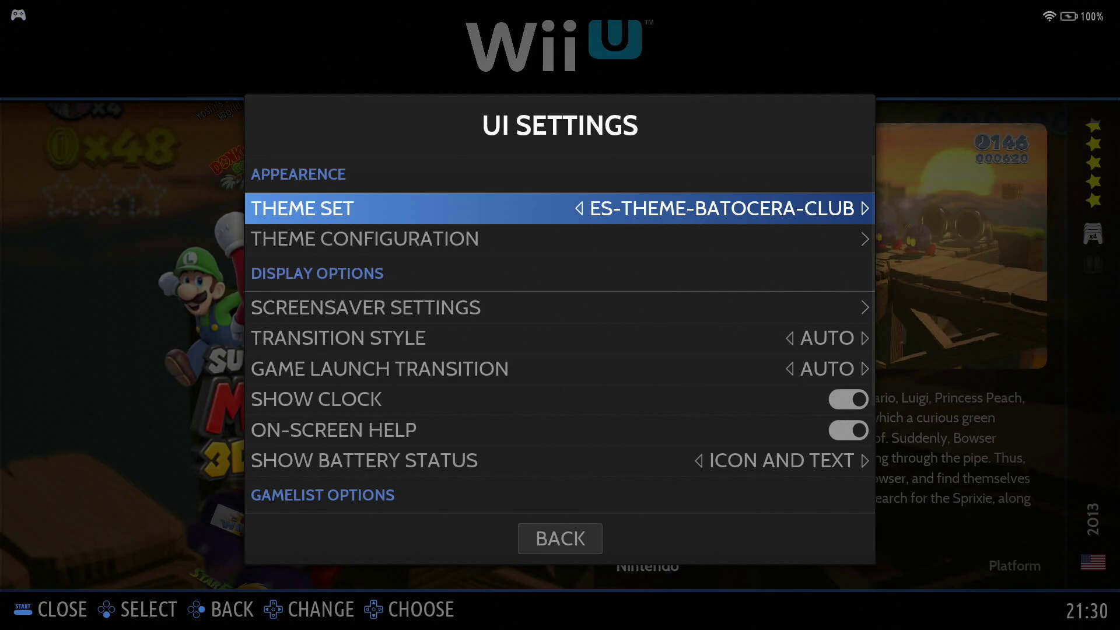
pyautogui.press('BackSpace')
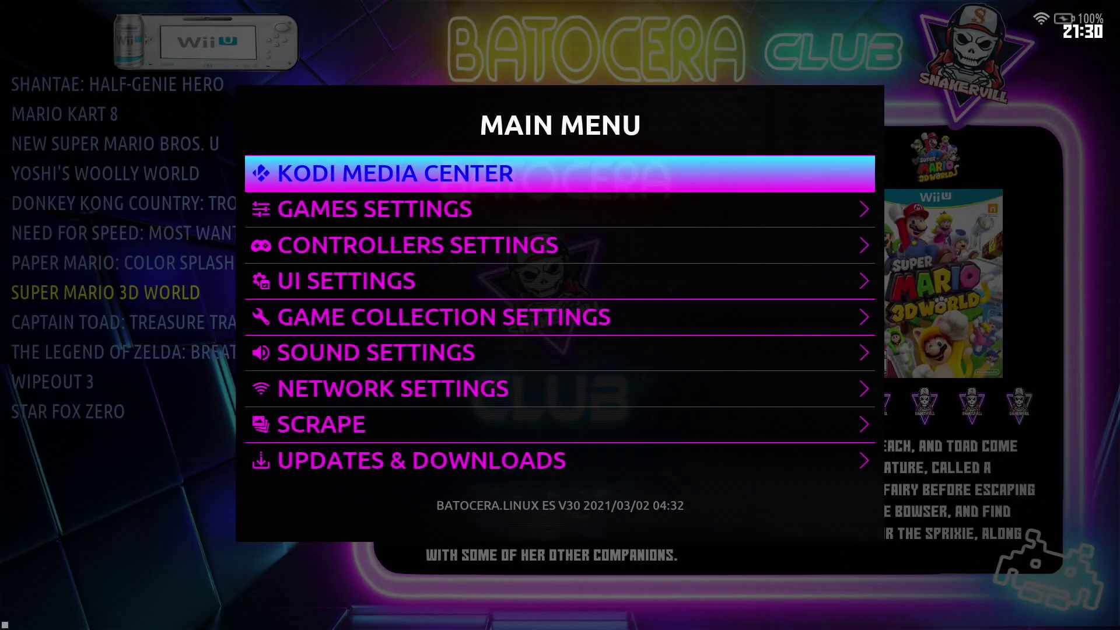
pyautogui.press('BackSpace')
# - Browse the Wii U games in the new theme, examining their artwork, logos and metadata
pyautogui.press('Up')
pyautogui.press('Up')
pyautogui.press('Up')
pyautogui.press('Up')
pyautogui.press('Up')
pyautogui.press('Up')
pyautogui.press('Up')
pyautogui.press('Down')
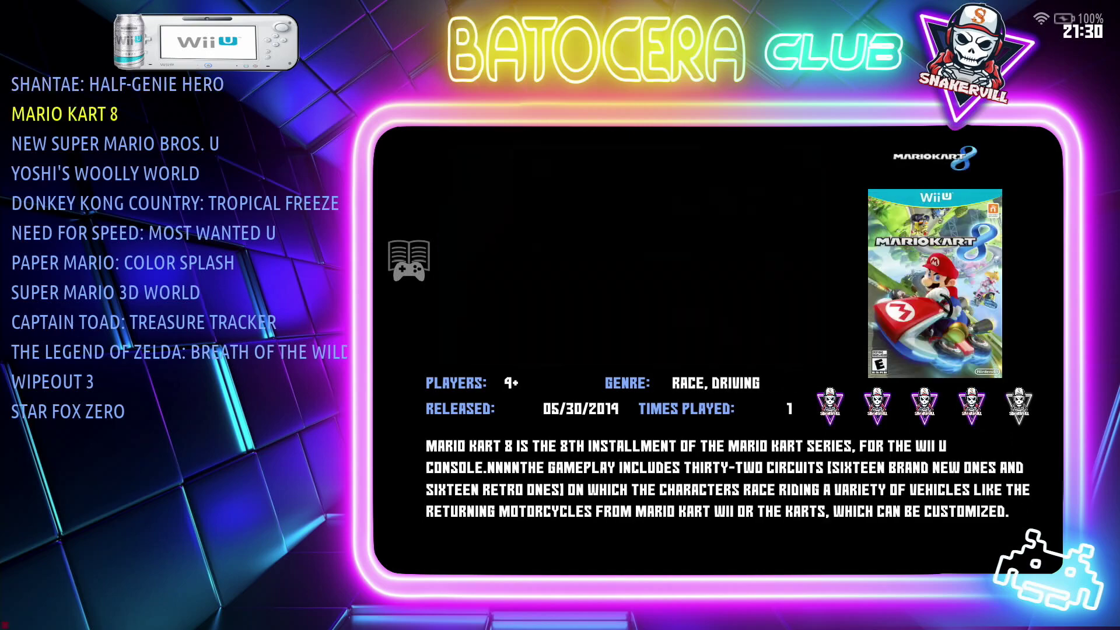
pyautogui.press('Down')
pyautogui.press('Down')
pyautogui.press('Down')
pyautogui.press('Down')
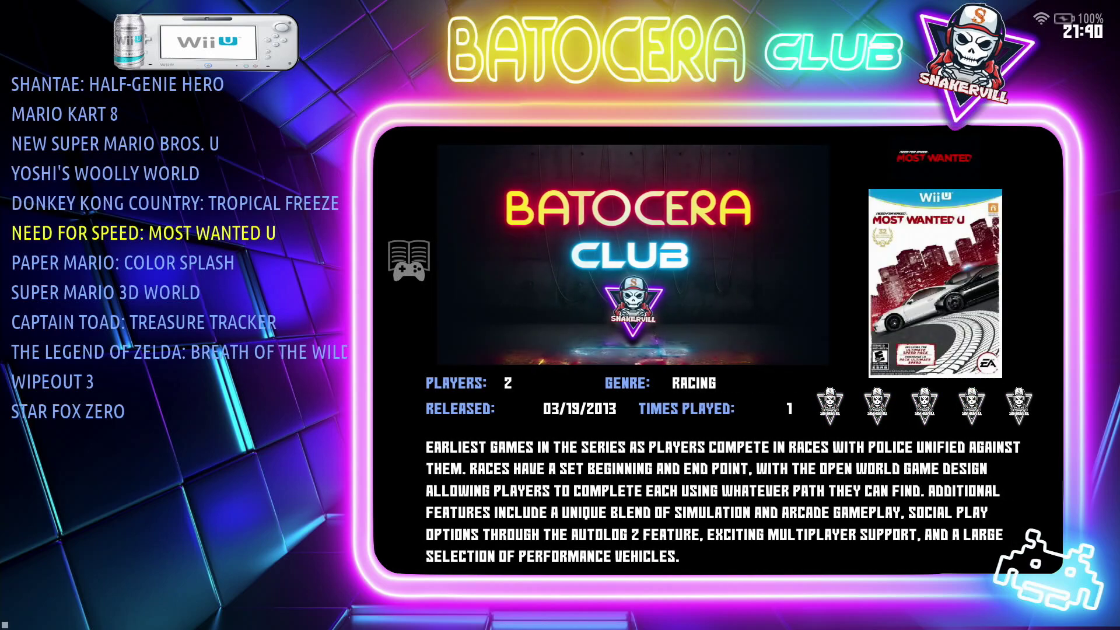
# - Open the scraper settings from the main menu
pyautogui.press('Return')
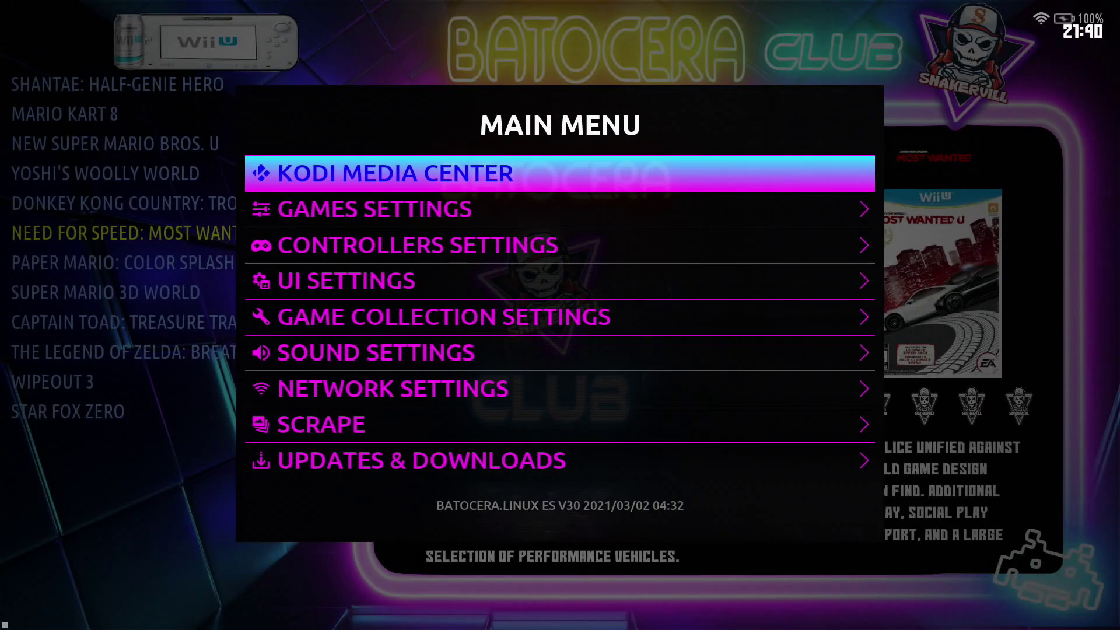
pyautogui.press('Down')
pyautogui.press('Down')
pyautogui.press('Down')
pyautogui.press('Down')
pyautogui.press('Down')
pyautogui.press('Down')
pyautogui.press('Down')
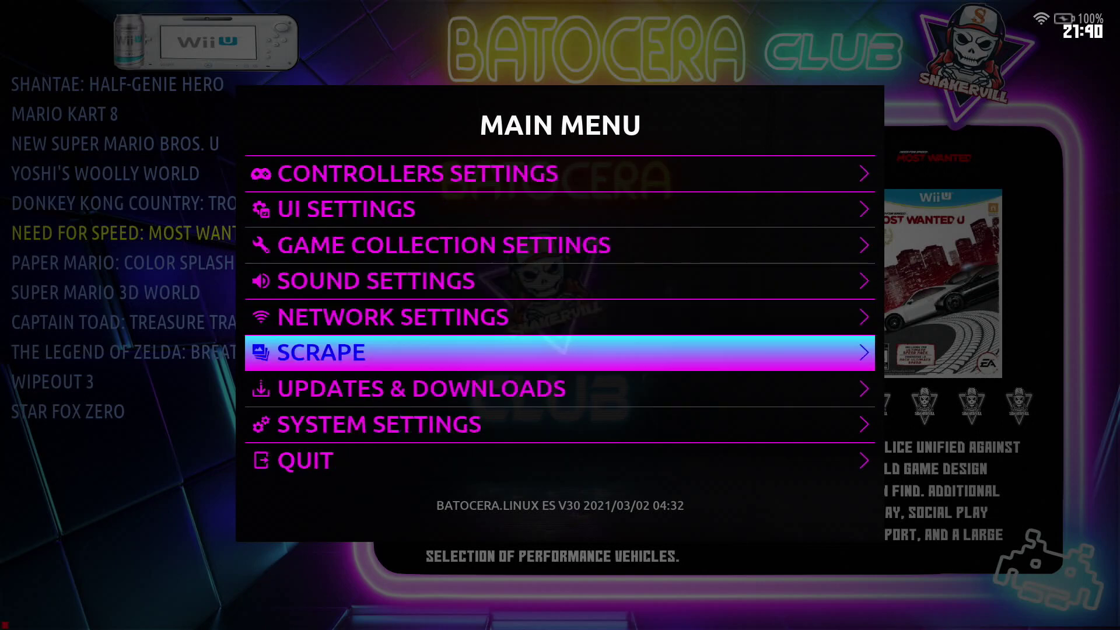
pyautogui.press('Return')
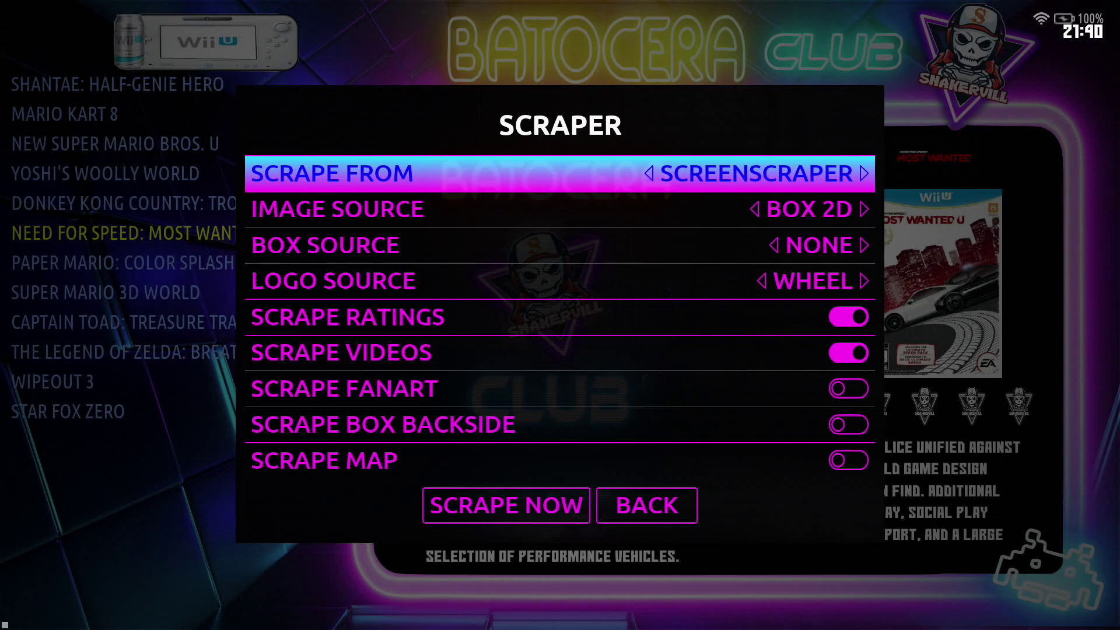
# - Review the scraper options, from the scrape source and image settings to the media options and account fields
pyautogui.press('Down')
pyautogui.press('Down')
pyautogui.press('Down')
pyautogui.press('Down')
pyautogui.press('Down')
pyautogui.press('Down')
pyautogui.press('Down')
pyautogui.press('Down')
pyautogui.press('Down')
pyautogui.press('Down')
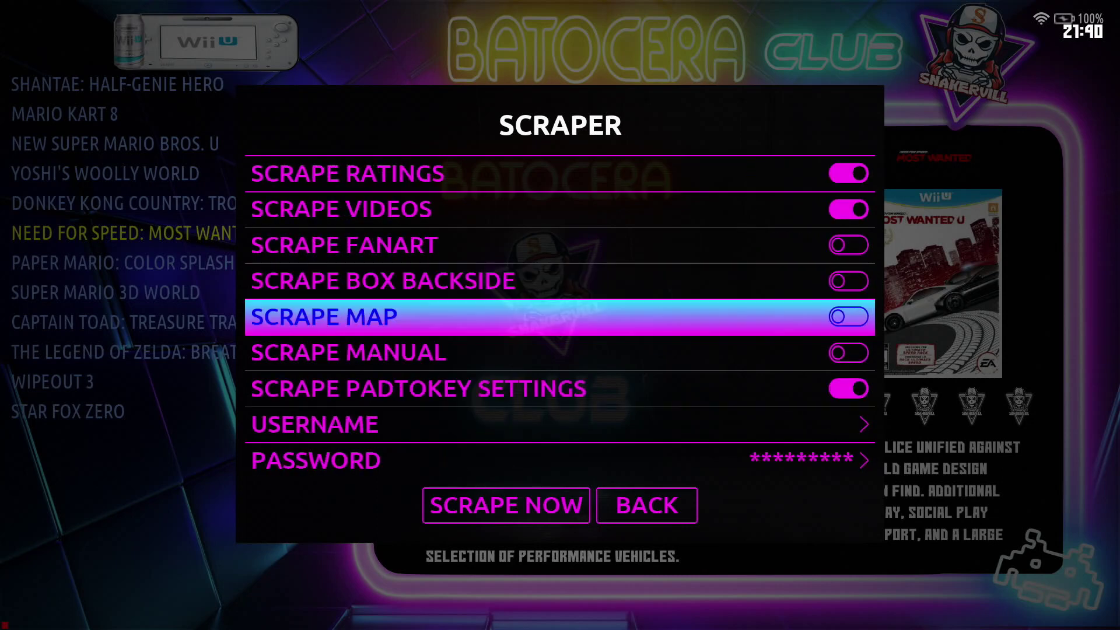
pyautogui.press('Down')
pyautogui.press('Down')
pyautogui.press('Up')
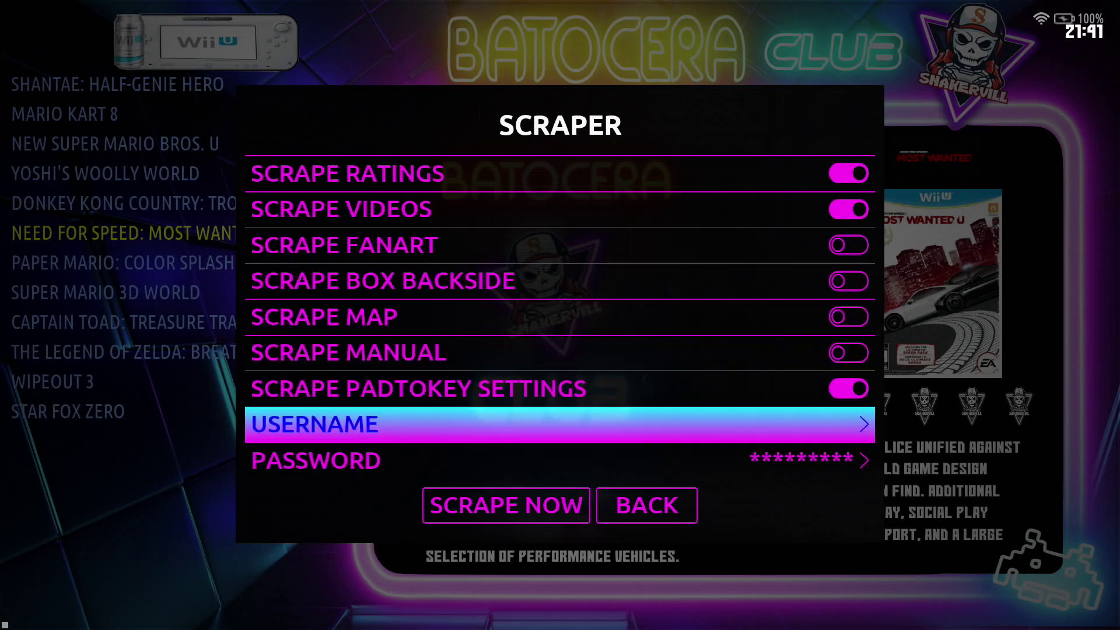
pyautogui.press('Up')
pyautogui.press('Up')
pyautogui.press('Up')
pyautogui.press('Up')
pyautogui.press('Up')
pyautogui.press('Up')
pyautogui.press('Up')
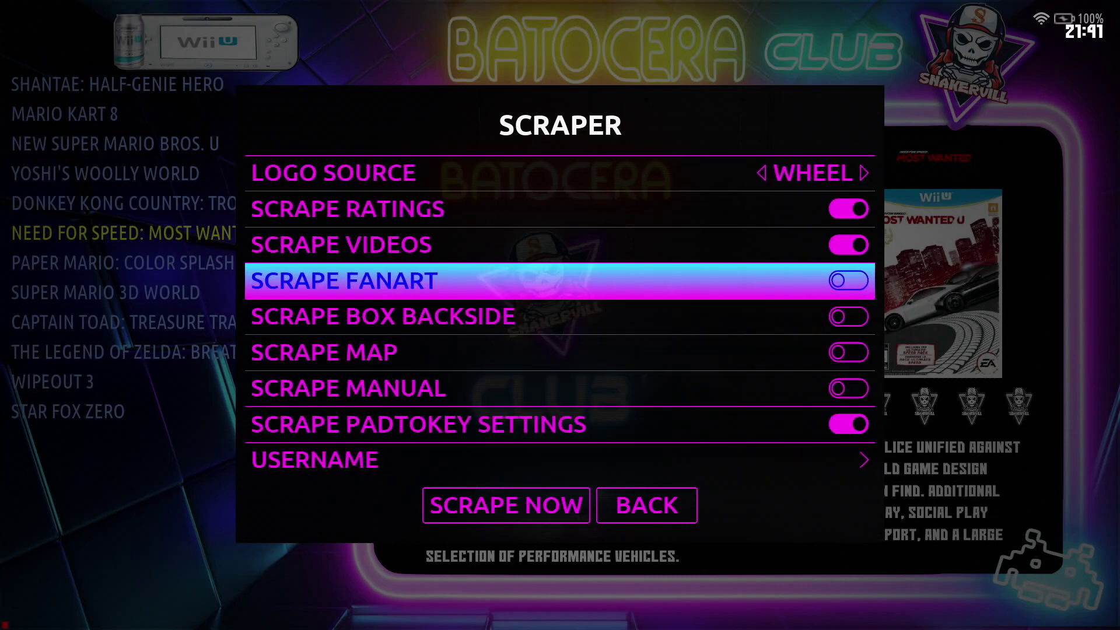
pyautogui.press('Up')
pyautogui.press('Up')
pyautogui.press('Up')
pyautogui.press('Up')
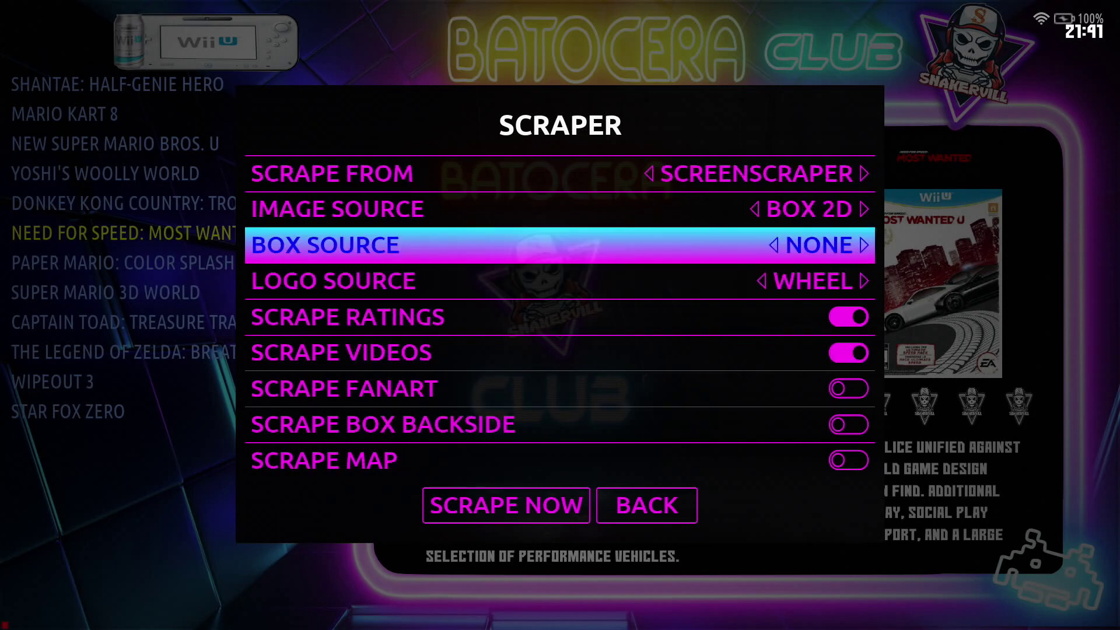
pyautogui.press('Down')
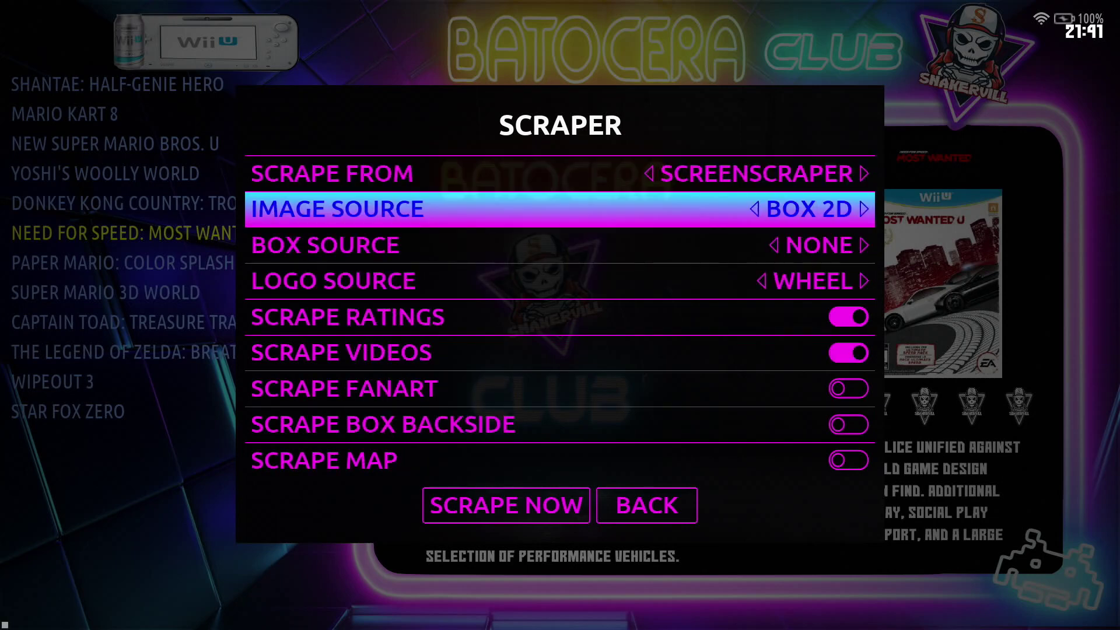
pyautogui.press('Down')
pyautogui.press('Down')
pyautogui.press('Down')
pyautogui.press('Down')
pyautogui.press('Down')
pyautogui.press('Down')
pyautogui.press('Down')
pyautogui.press('Down')
pyautogui.press('Down')
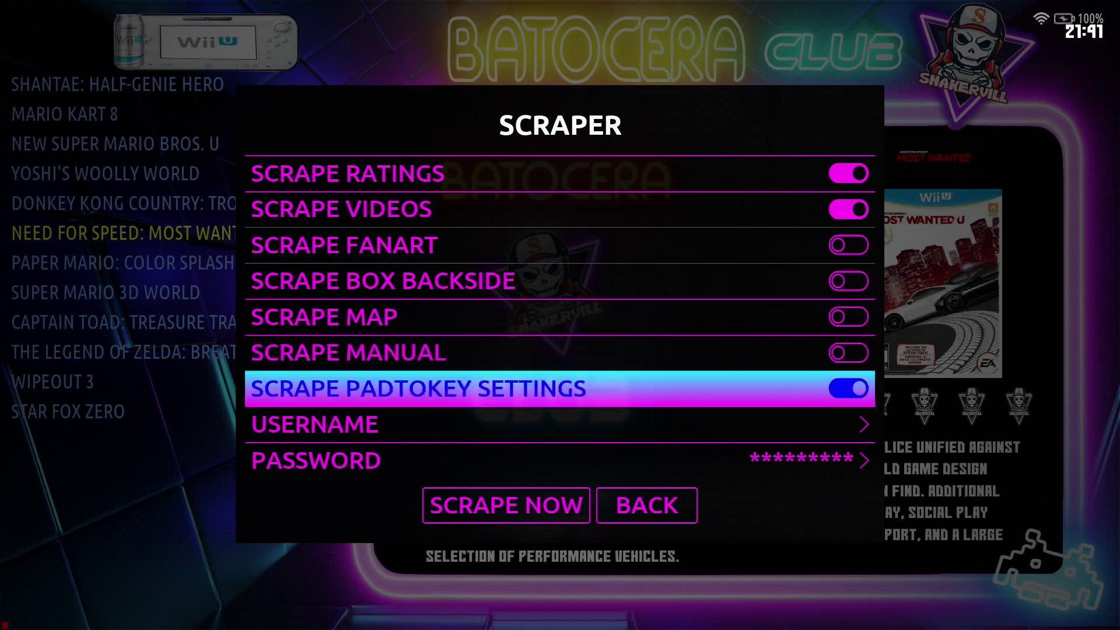
pyautogui.press('Down')
pyautogui.press('Down')
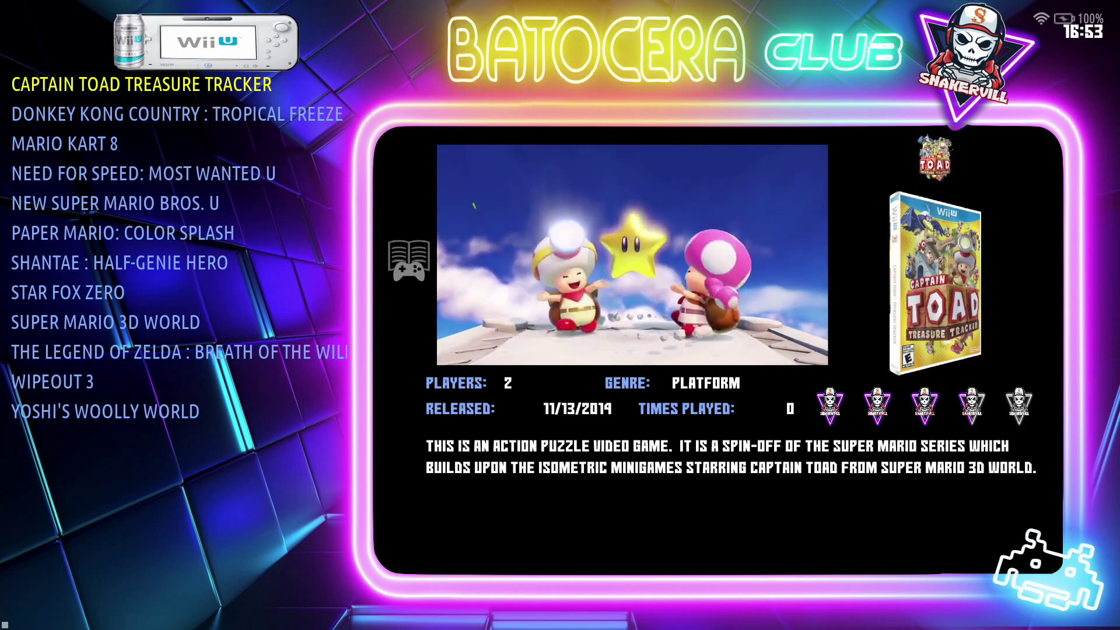
# - Browse the whole Wii U game list, examining each game's video, box art, logo and metadata
pyautogui.press('Down')
pyautogui.press('Down')
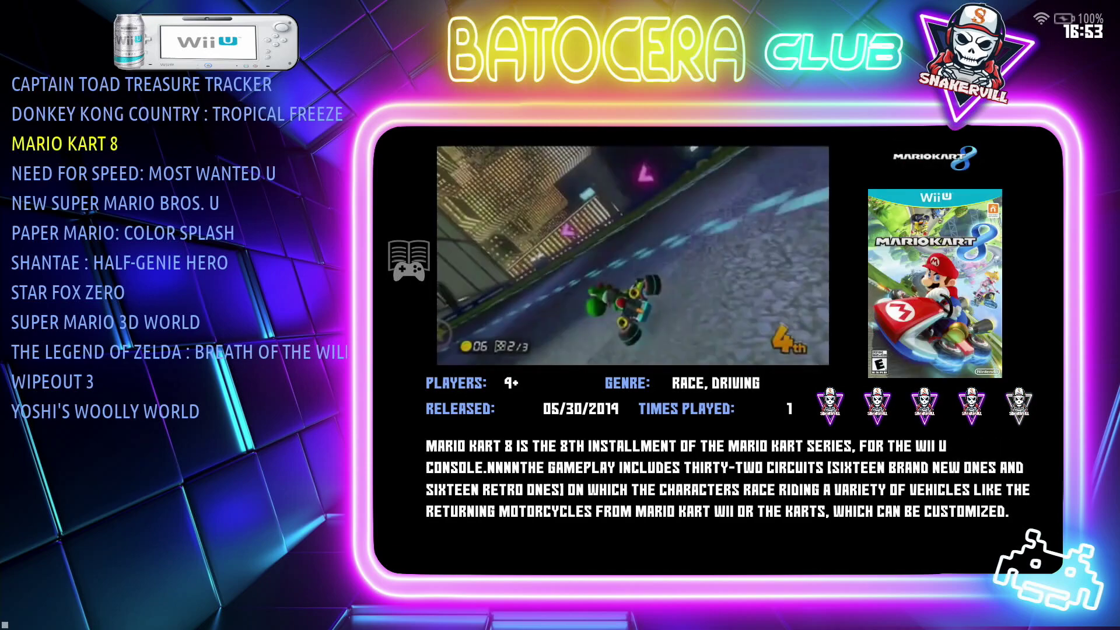
pyautogui.press('Down')
pyautogui.press('Down')
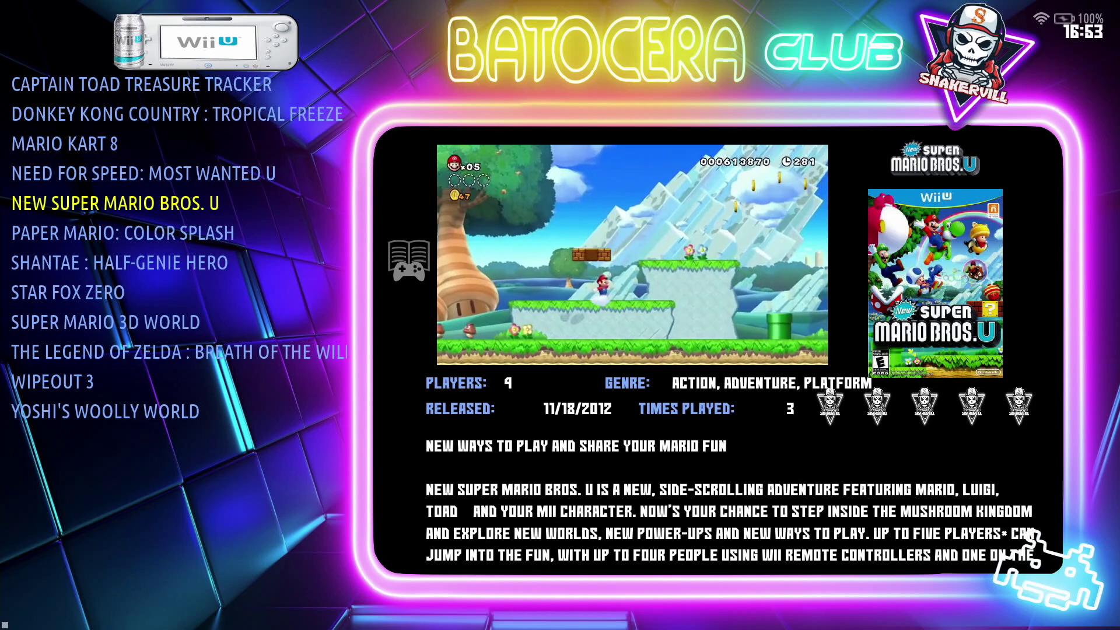
pyautogui.press('Down')
pyautogui.press('Down')
pyautogui.press('Down')
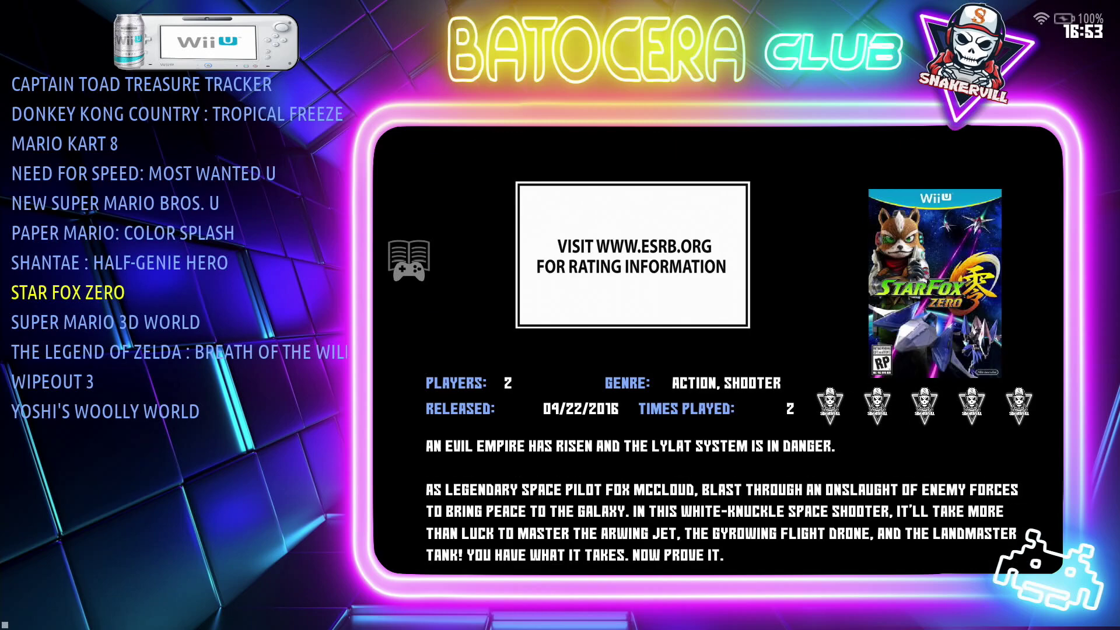
pyautogui.press('Down')
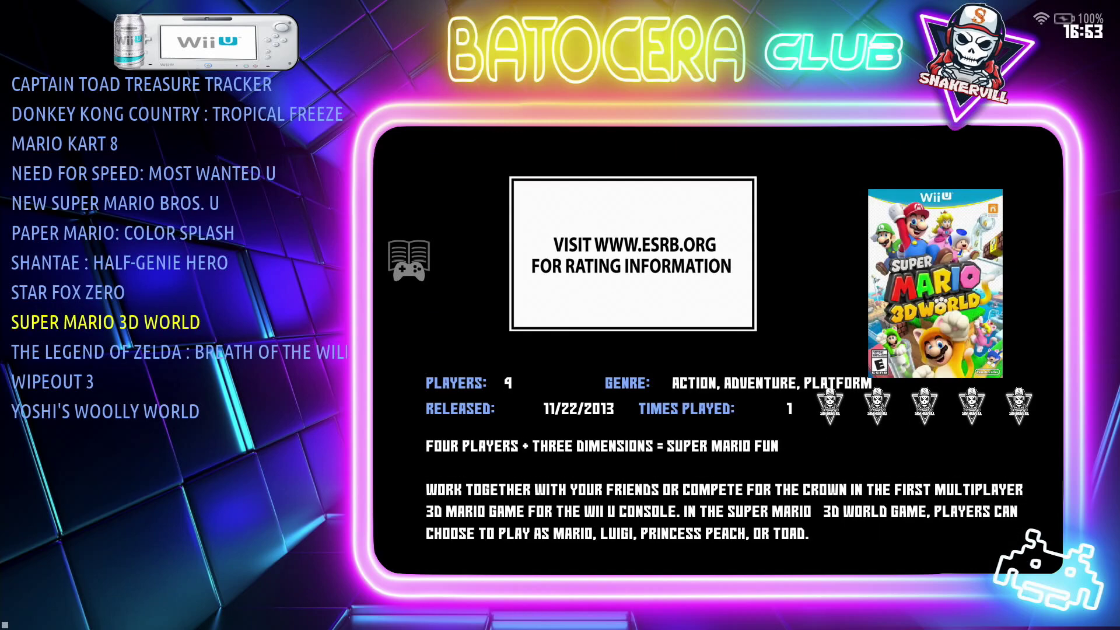
pyautogui.press('Down')
pyautogui.press('Down')
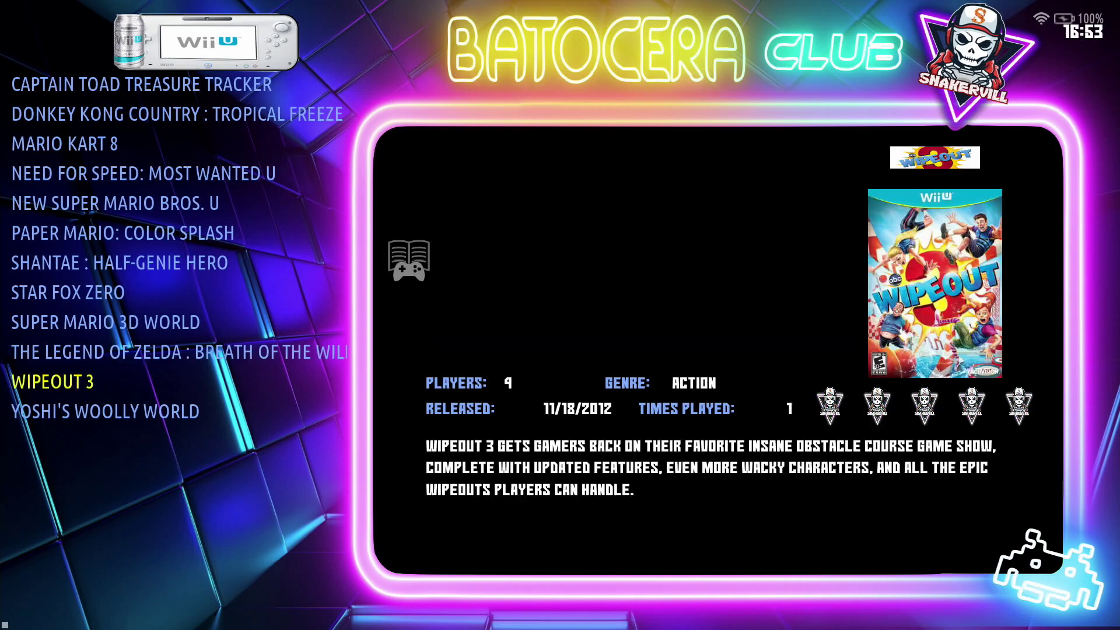
pyautogui.press('Down')
pyautogui.press('Up')
pyautogui.press('Up')
pyautogui.press('Up')
pyautogui.press('Up')
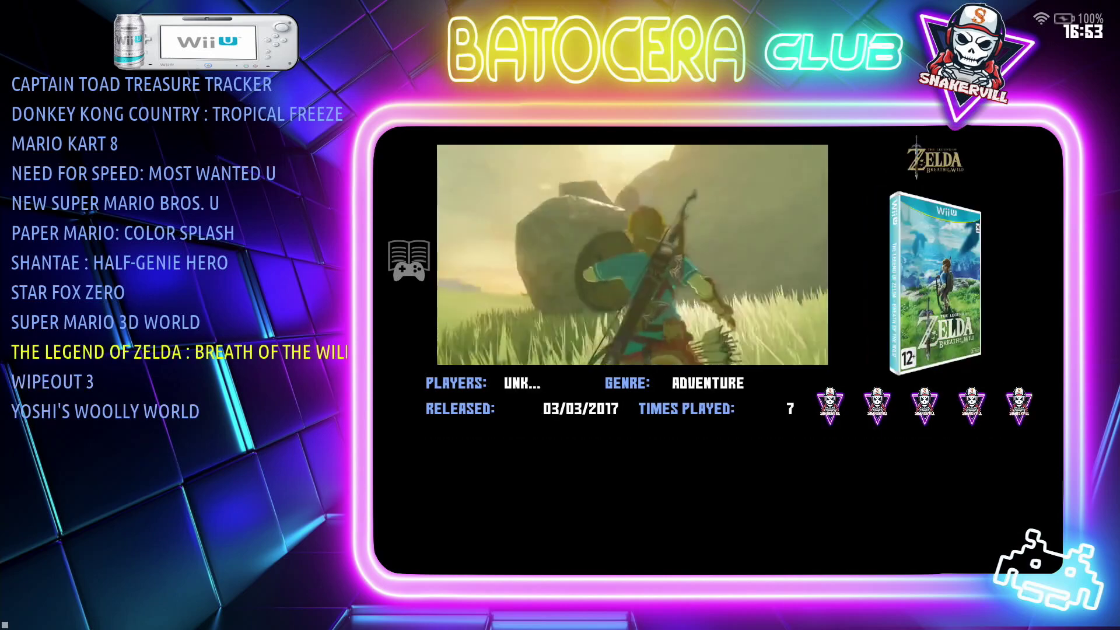
pyautogui.press('Up')
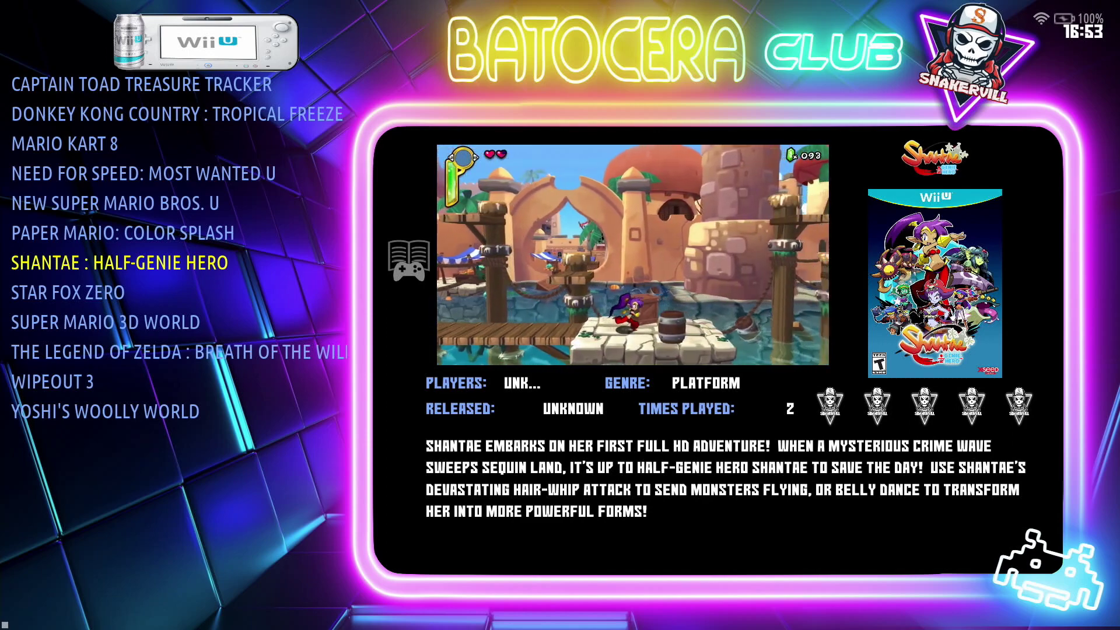
pyautogui.press('Up')
pyautogui.press('Up')
pyautogui.press('Up')
pyautogui.press('Up')
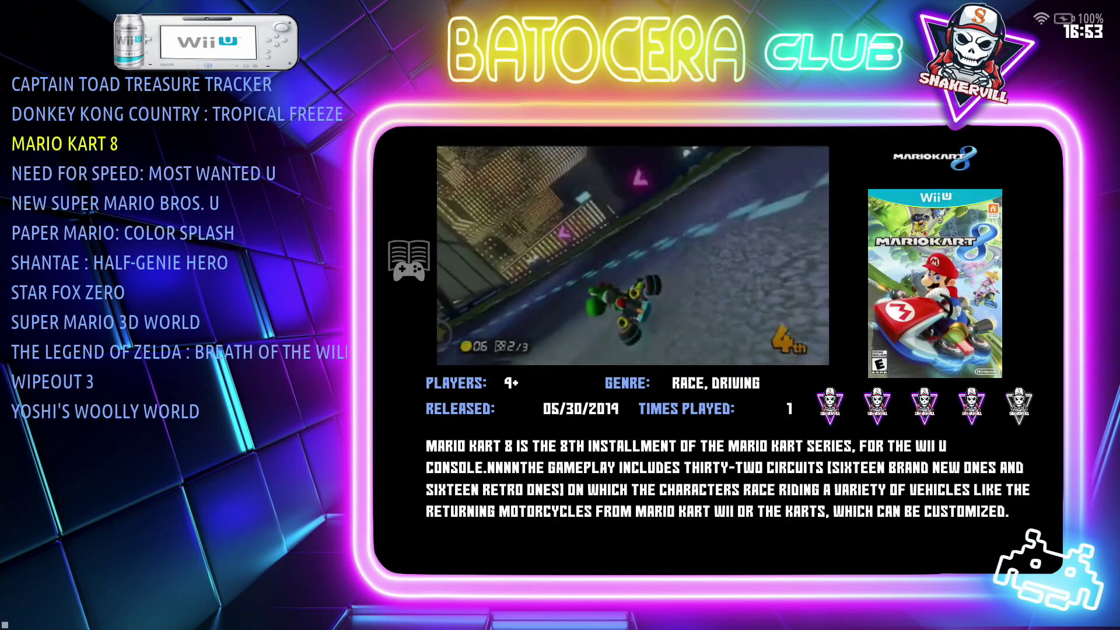
pyautogui.press('Up')
pyautogui.press('Up')
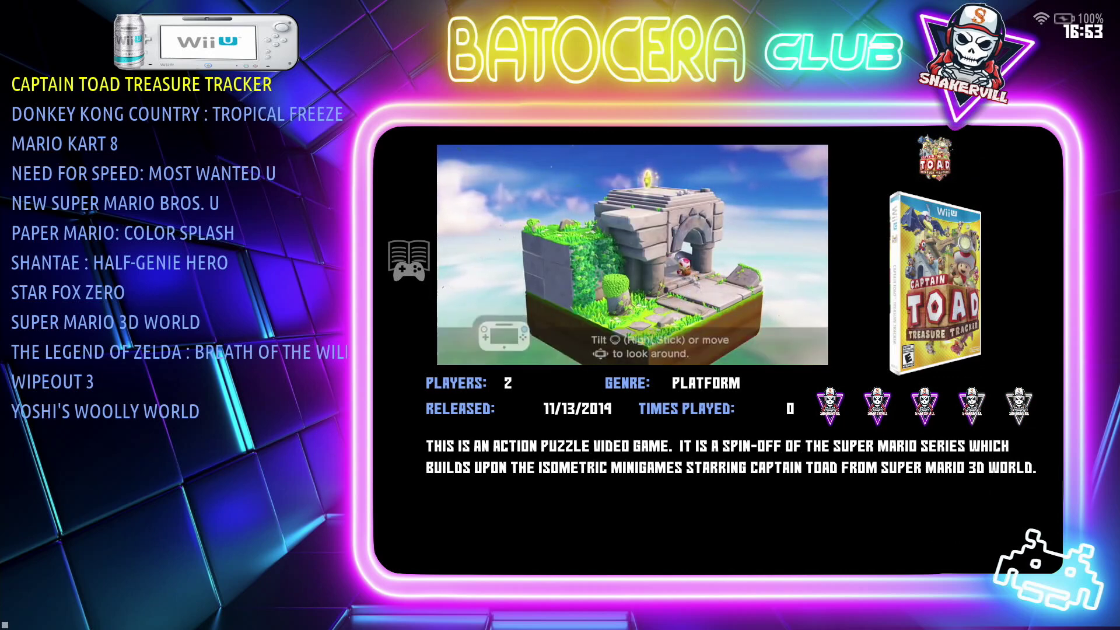
# - Open the system settings from the game list
pyautogui.press('Return')
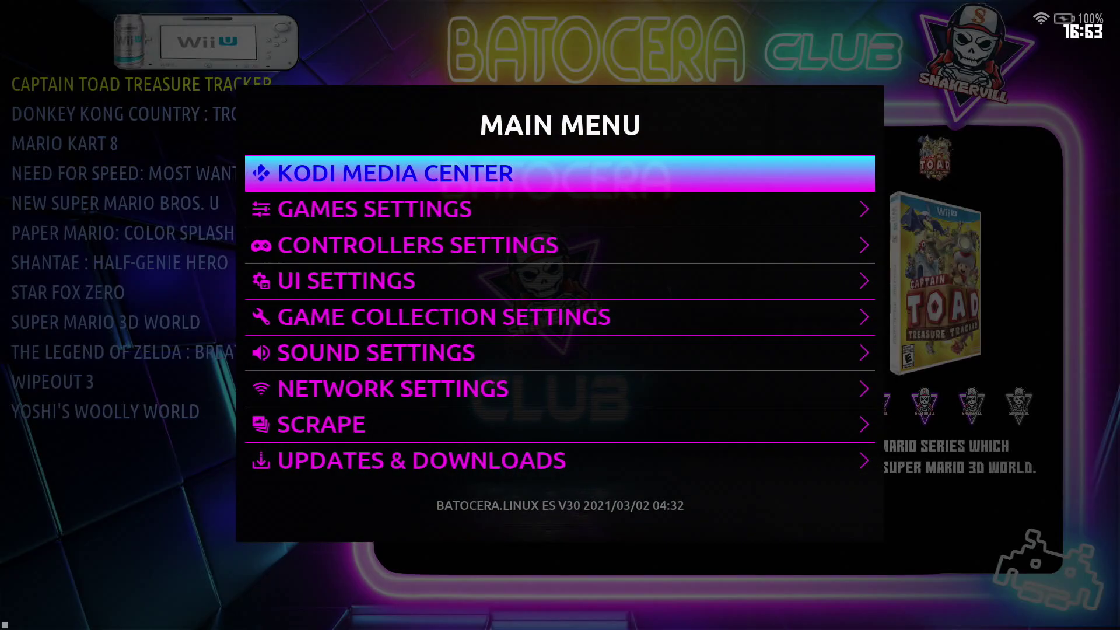
pyautogui.press('Down')
pyautogui.press('Down')
pyautogui.press('Down')
pyautogui.press('Down')
pyautogui.press('Down')
pyautogui.press('Down')
pyautogui.press('Down')
pyautogui.press('Down')
pyautogui.press('Down')
pyautogui.press('Return')
pyautogui.press('Down')
pyautogui.press('Up')
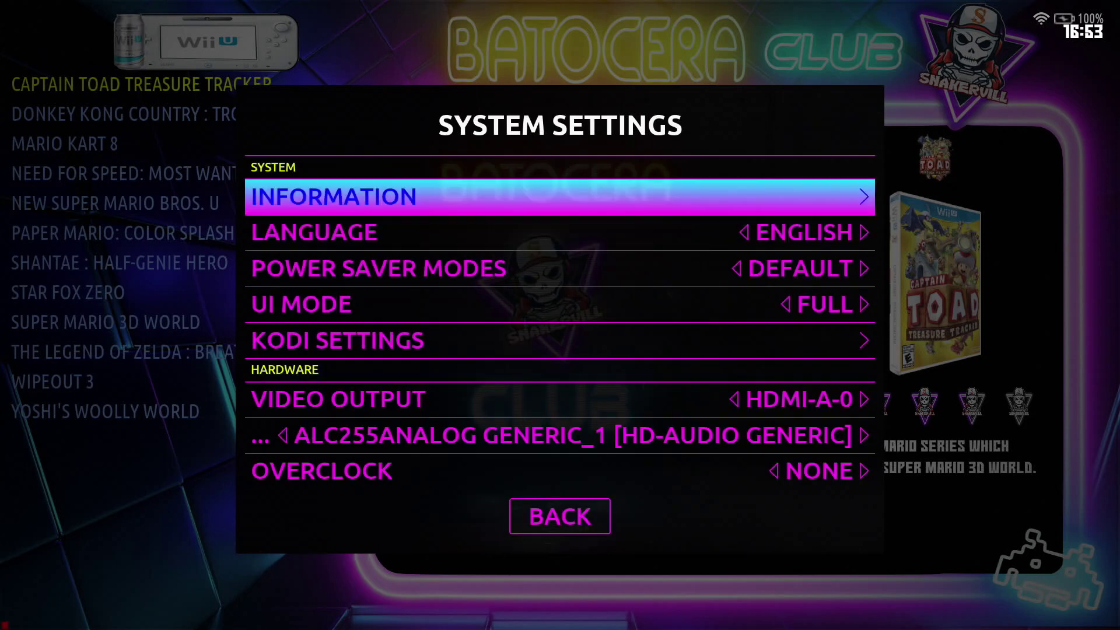
# - Examine the system information, including memory, OpenGL, Vulkan and CPU details, and return to the game list
pyautogui.press('Return')
pyautogui.press('Down')
pyautogui.press('Down')
pyautogui.press('Down')
pyautogui.press('Down')
pyautogui.press('Down')
pyautogui.press('Down')
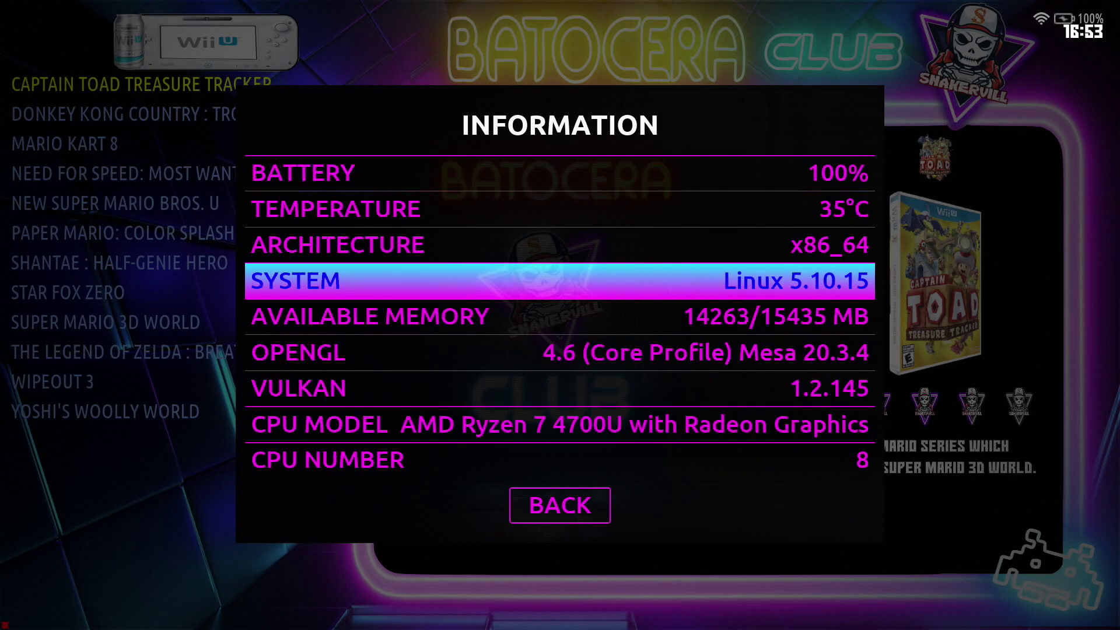
pyautogui.press('Down')
pyautogui.press('Down')
pyautogui.press('Down')
pyautogui.press('Down')
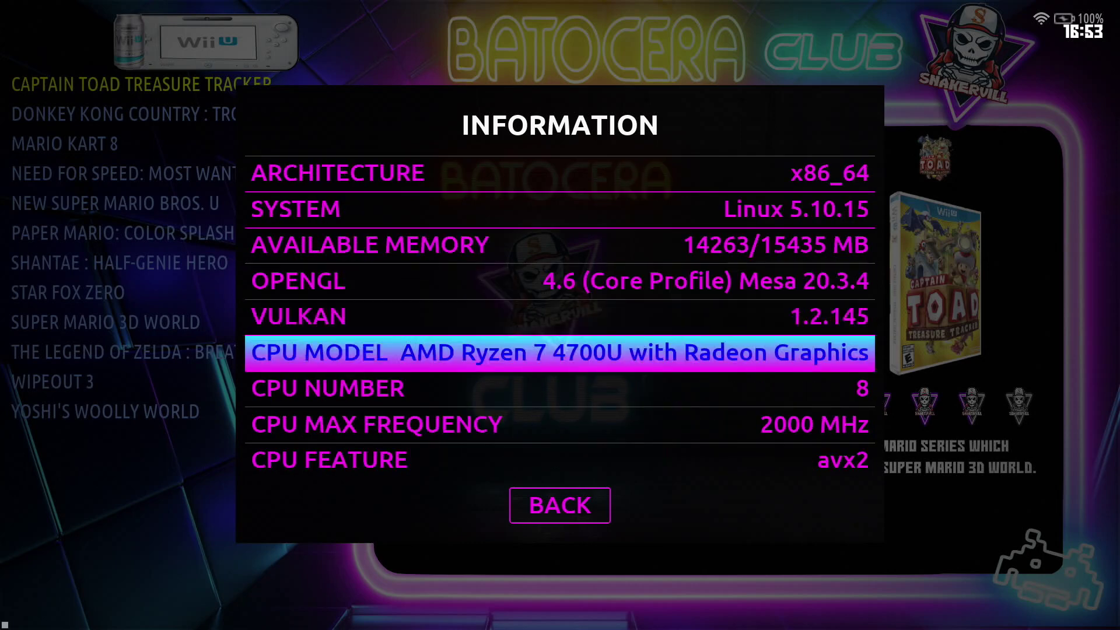
pyautogui.press('Escape')
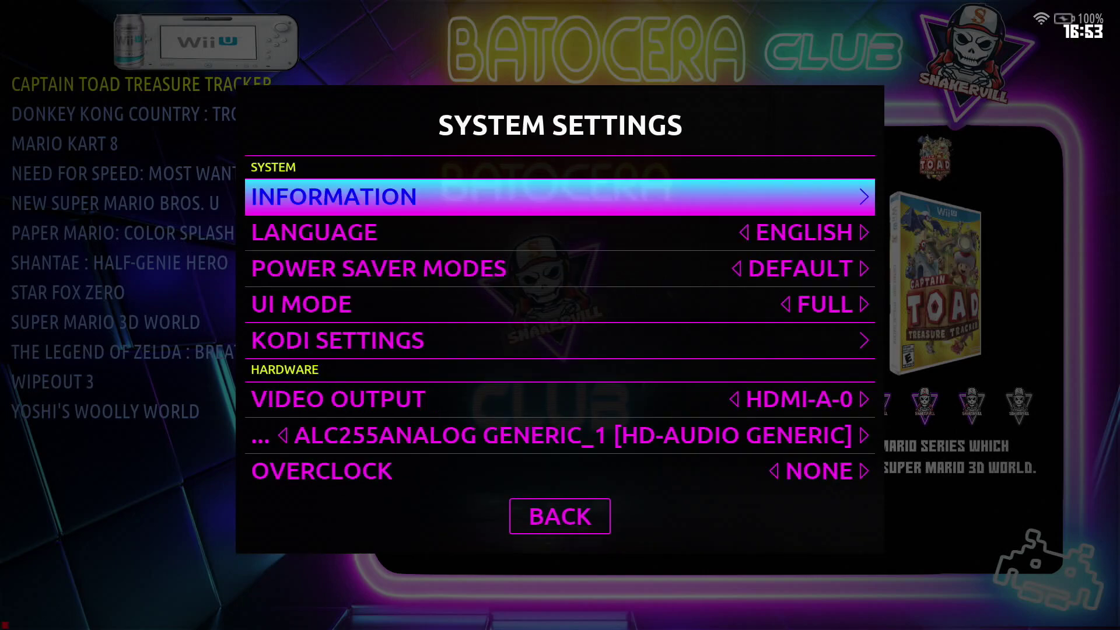
pyautogui.press('Escape')
pyautogui.press('Escape')
# - Browse the Wii U games between Captain Toad Treasure Tracker and Star Fox Zero
pyautogui.press('Down')
pyautogui.press('Down')
pyautogui.press('Down')
pyautogui.press('Down')
pyautogui.press('Down')
pyautogui.press('Down')
pyautogui.press('Down')
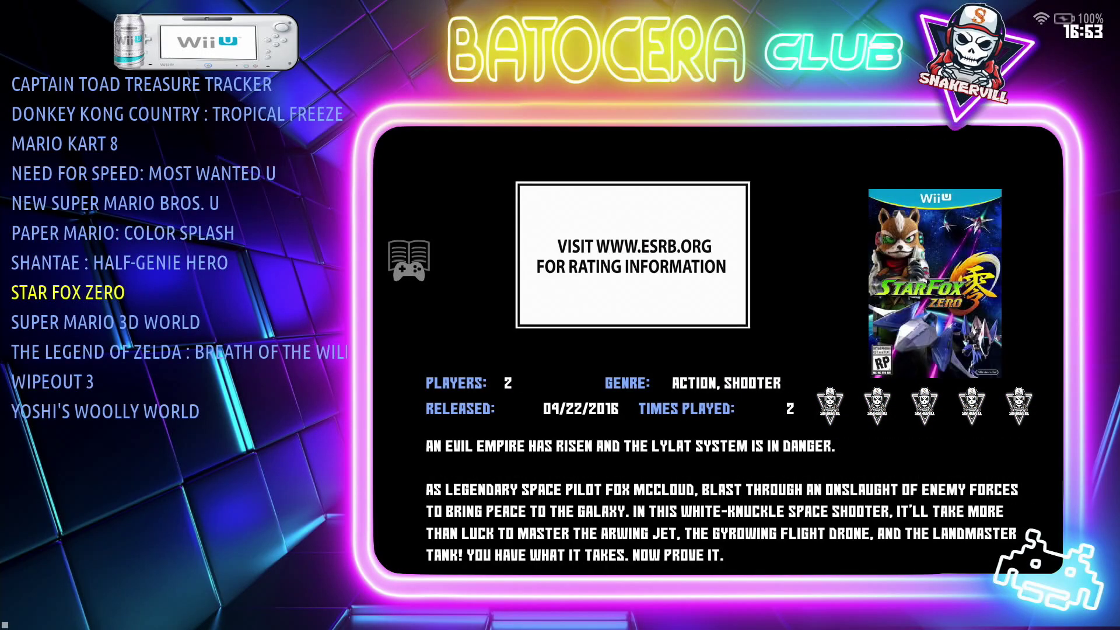
pyautogui.press('Up')
pyautogui.press('Up')
pyautogui.press('Up')
pyautogui.press('Up')
pyautogui.press('Up')
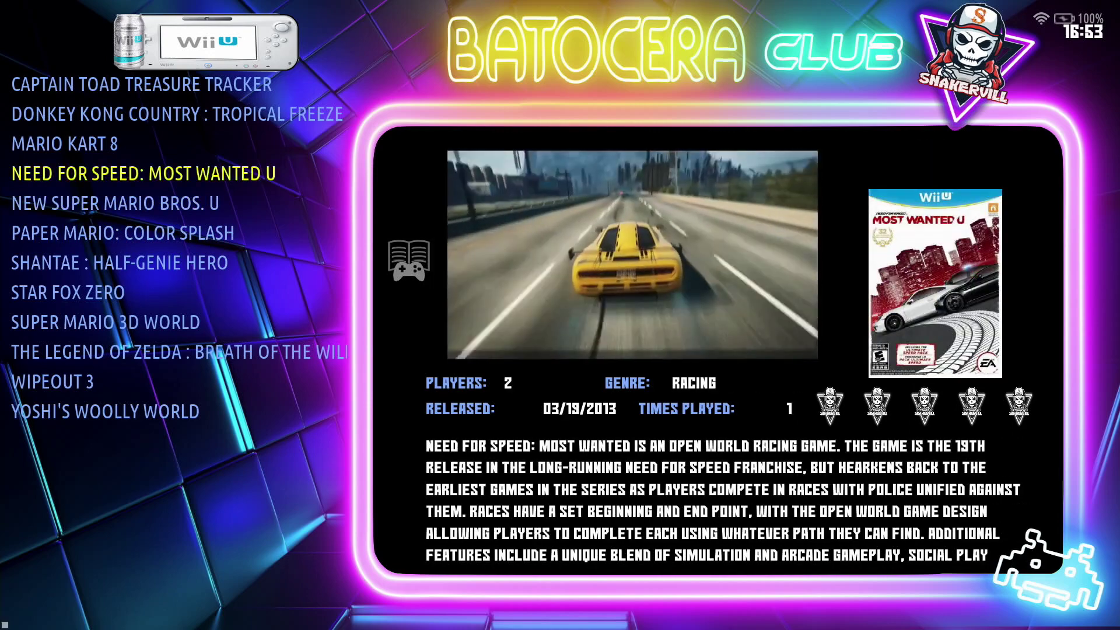
pyautogui.press('Up')
# - Launch The Legend of Zelda: Breath of the Wild from the list and close it to return to the game list
pyautogui.press('Down')
pyautogui.press('Down')
pyautogui.press('Down')
pyautogui.press('Down')
pyautogui.press('Down')
pyautogui.press('Down')
pyautogui.press('Down')
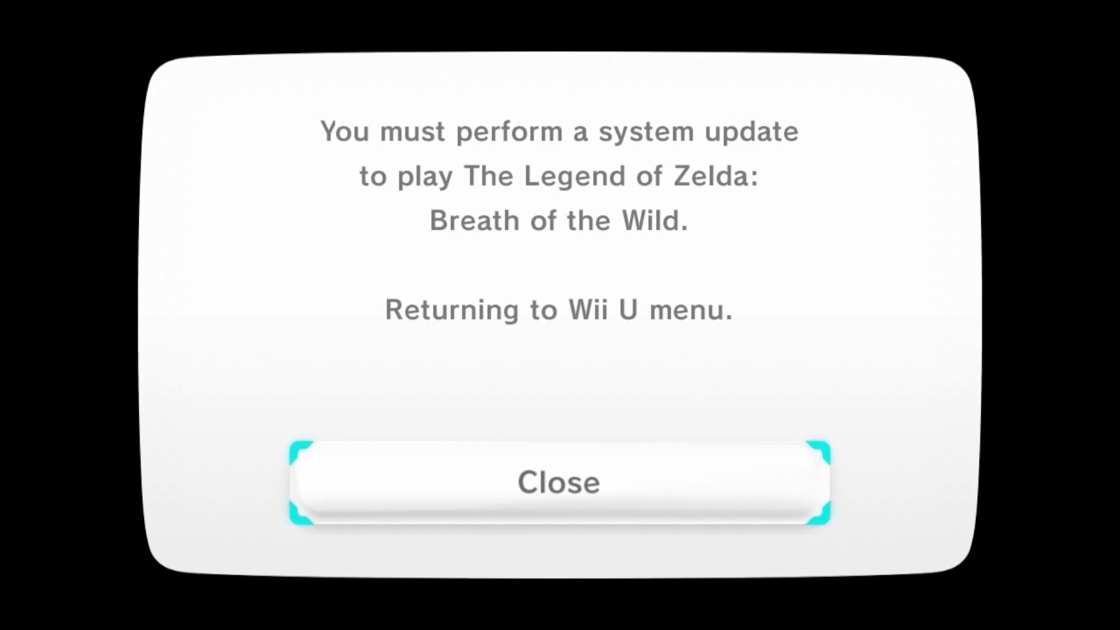
pyautogui.press('Return')
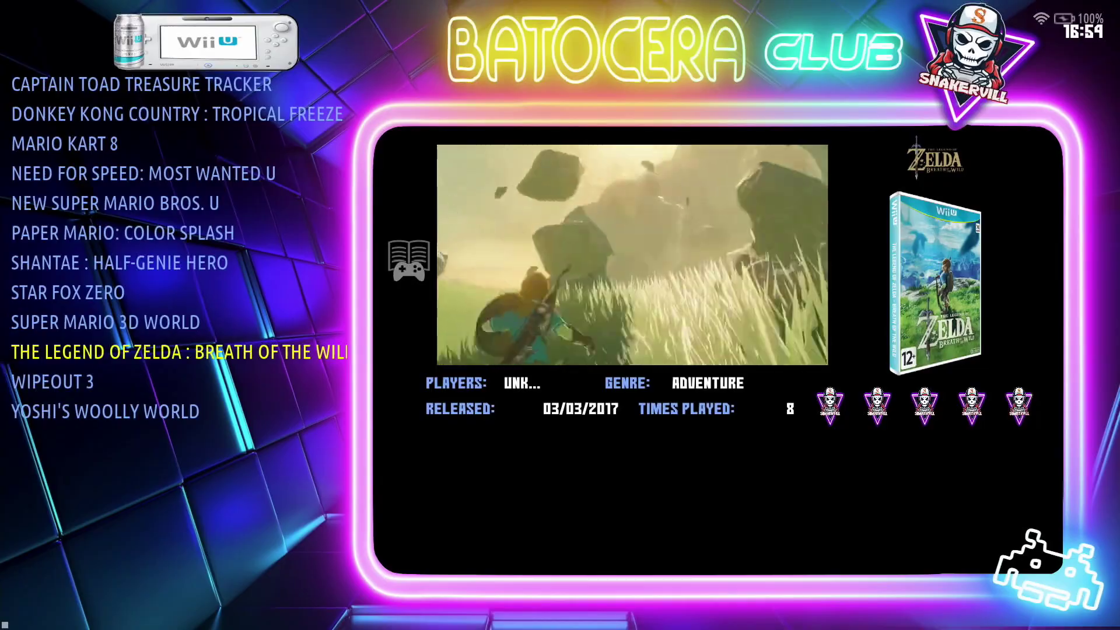
# - Leave the game list, switch to the file manager and open the roms/wiiu folder
pyautogui.press('Escape')
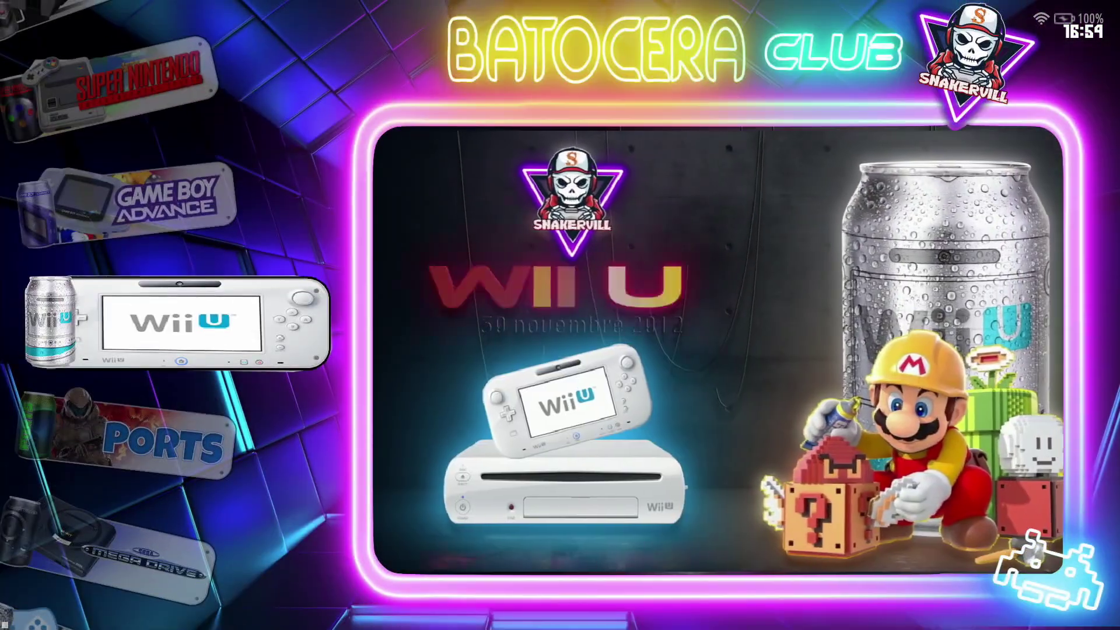
pyautogui.press('F1')
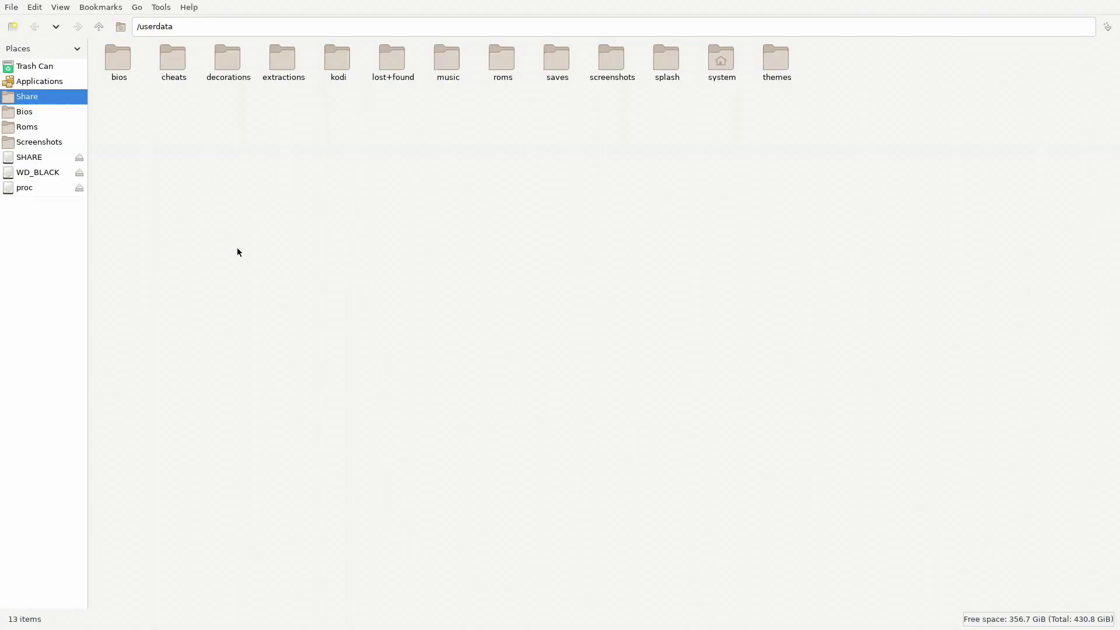
pyautogui.click(29, 128)
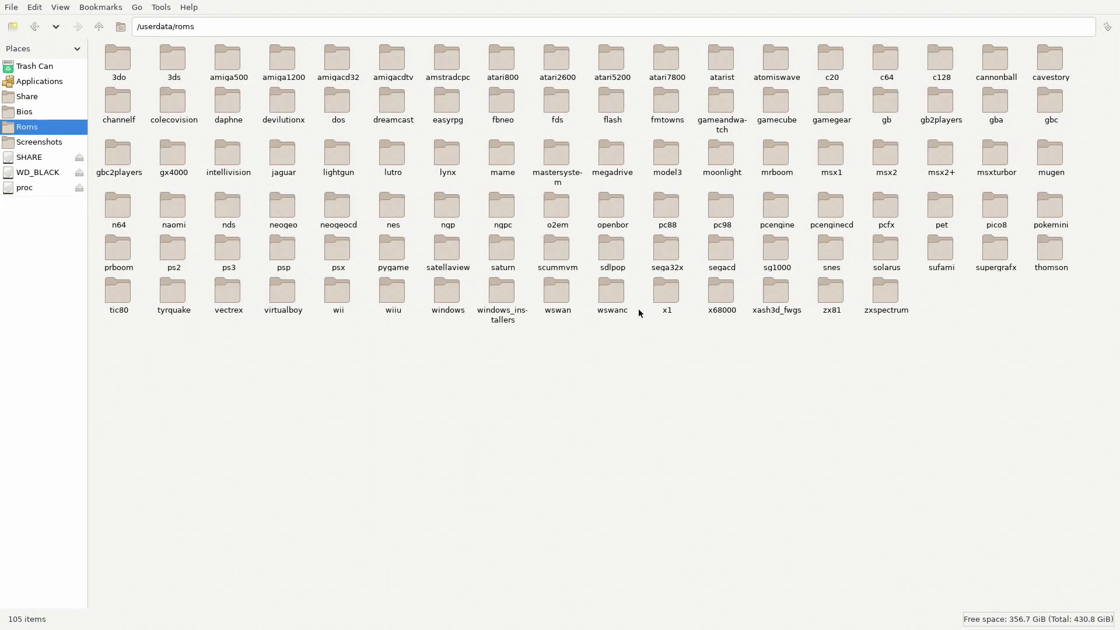
pyautogui.doubleClick(399, 296)
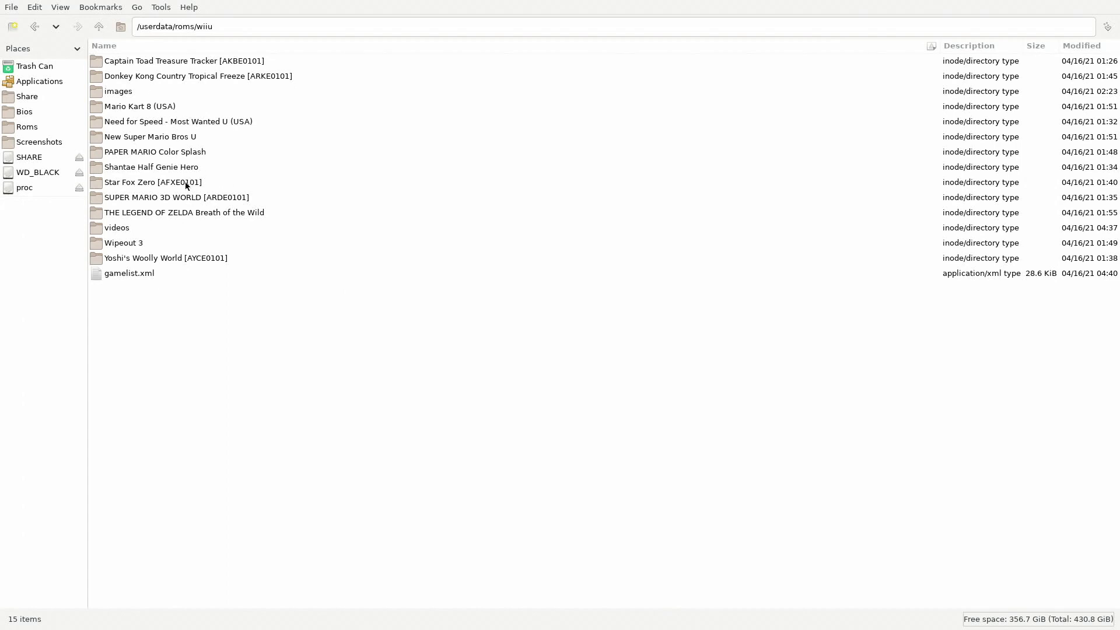
# - Open Version.txt from the content/System folder of THE LEGEND OF ZELDA Breath of the Wild
pyautogui.click(209, 215)
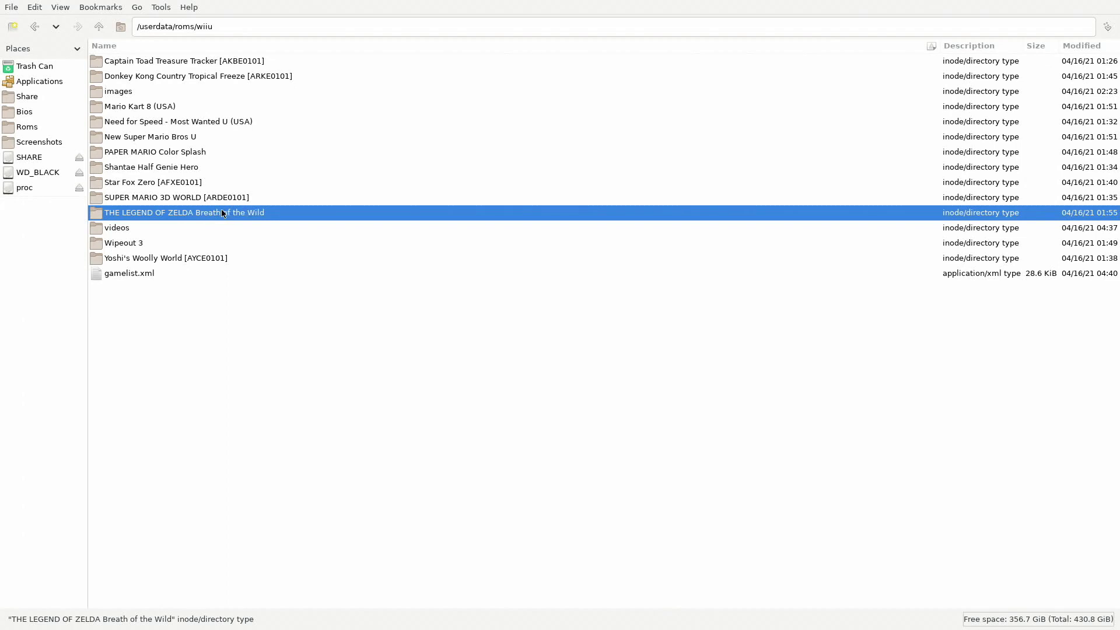
pyautogui.doubleClick(221, 212)
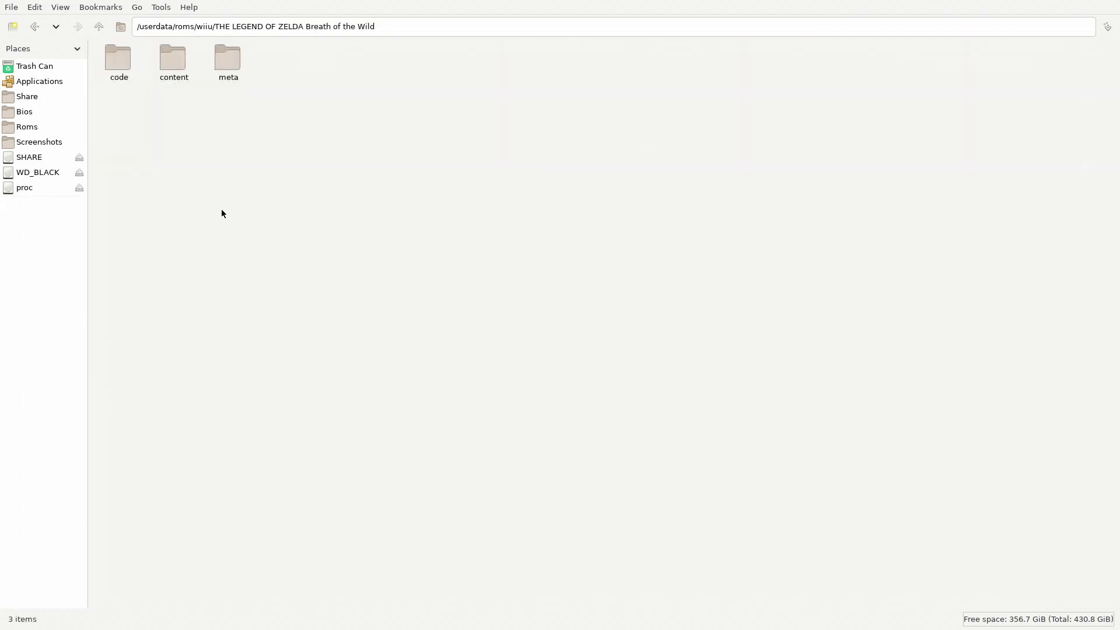
pyautogui.doubleClick(175, 60)
pyautogui.doubleClick(663, 63)
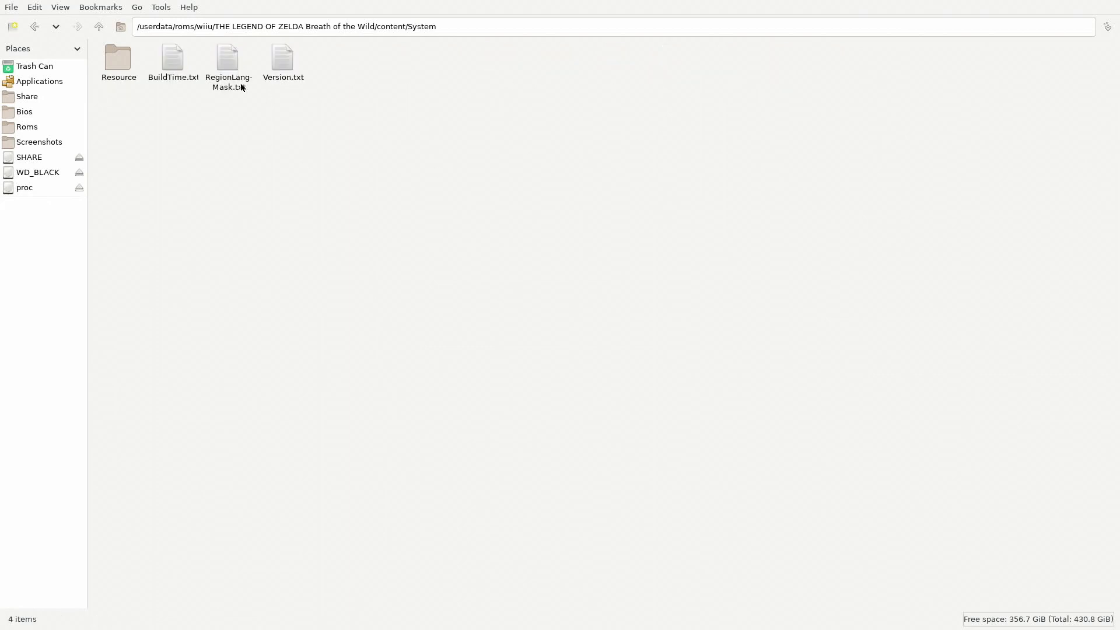
pyautogui.doubleClick(284, 59)
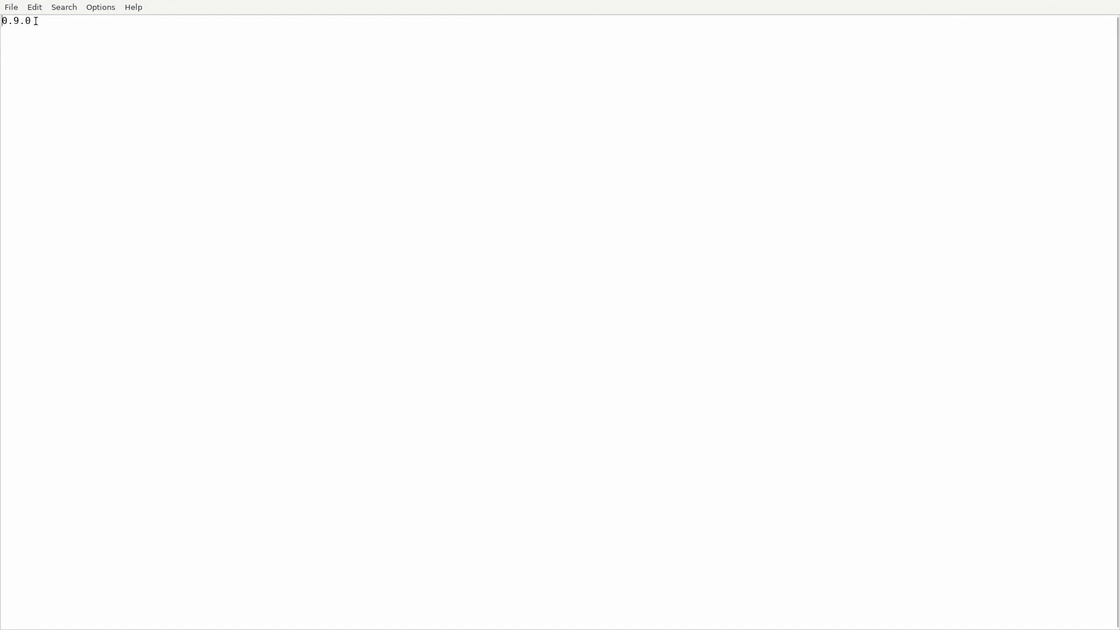
# - Change the version number in Version.txt to 0.0.0 and save the file
pyautogui.press('BackSpace')
pyautogui.press('BackSpace')
pyautogui.press('BackSpace')
pyautogui.press('BackSpace')
pyautogui.write('.0.0')
pyautogui.click(12, 8)
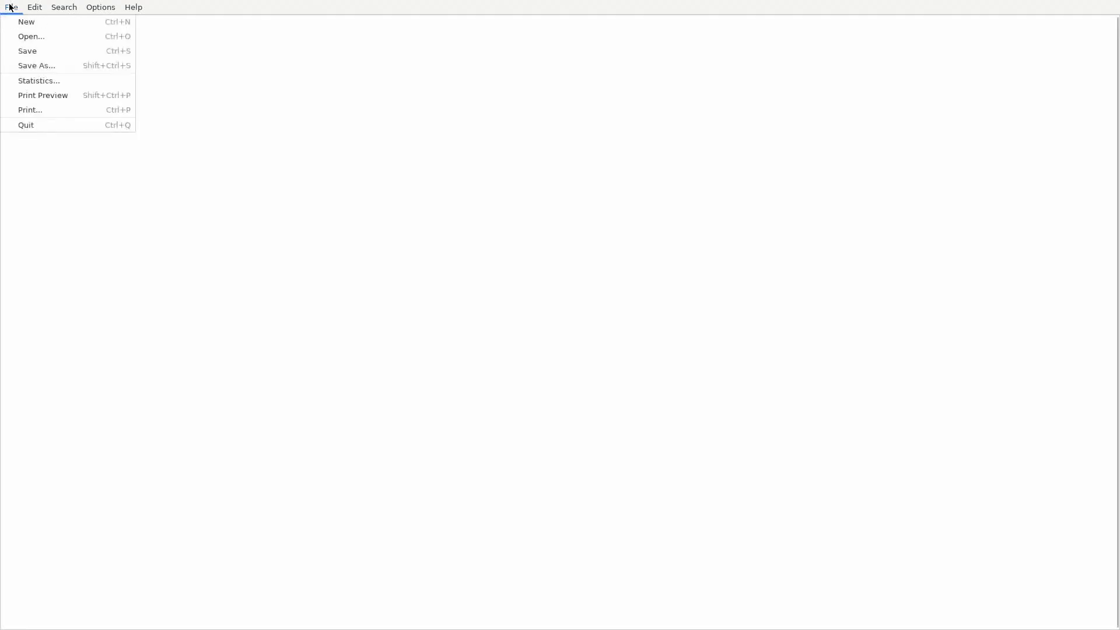
pyautogui.click(24, 50)
pyautogui.click(12, 7)
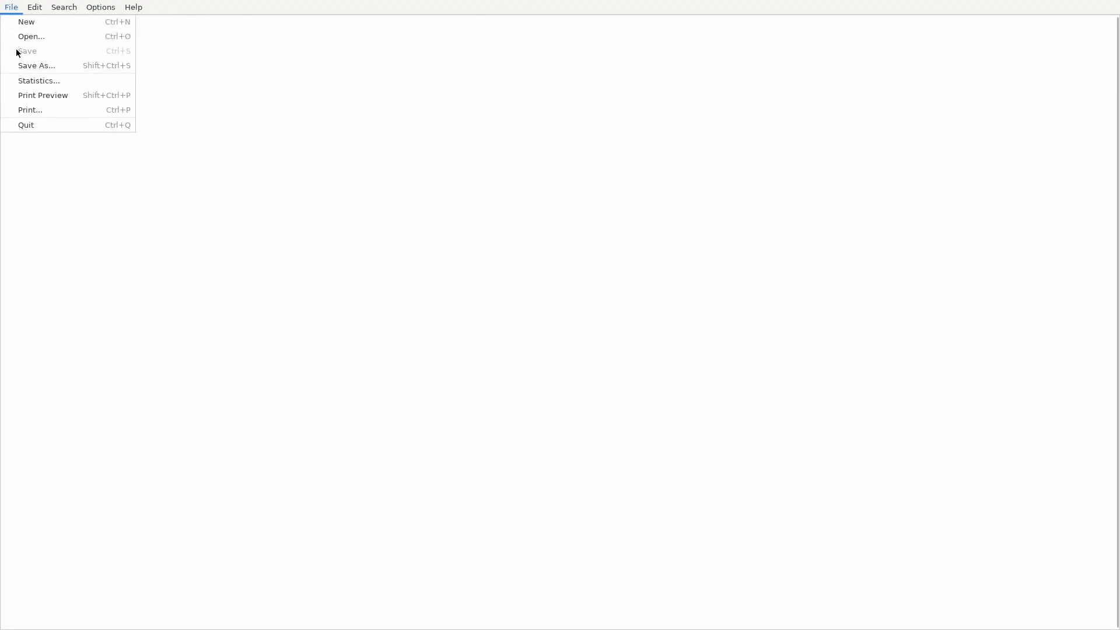